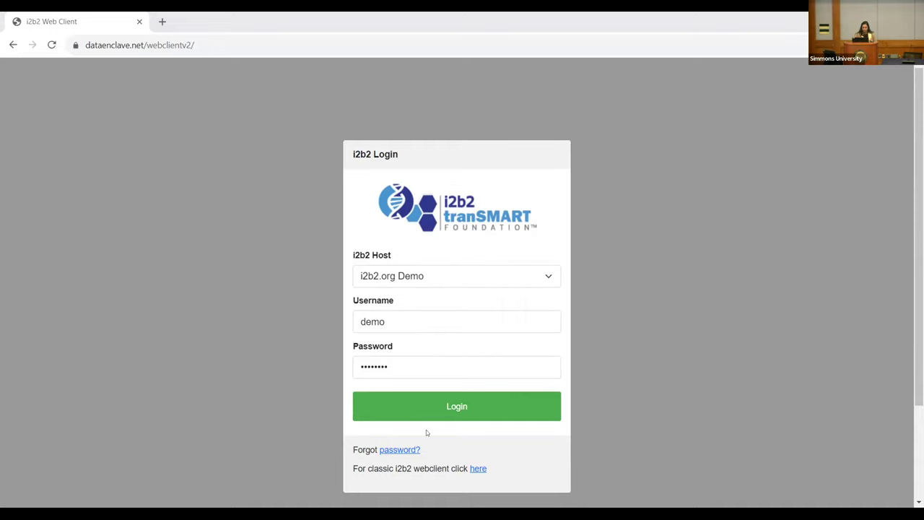
Step: Log in to the i2b2 demo host and decline Chrome's offer to save the password
left_click(425, 404)
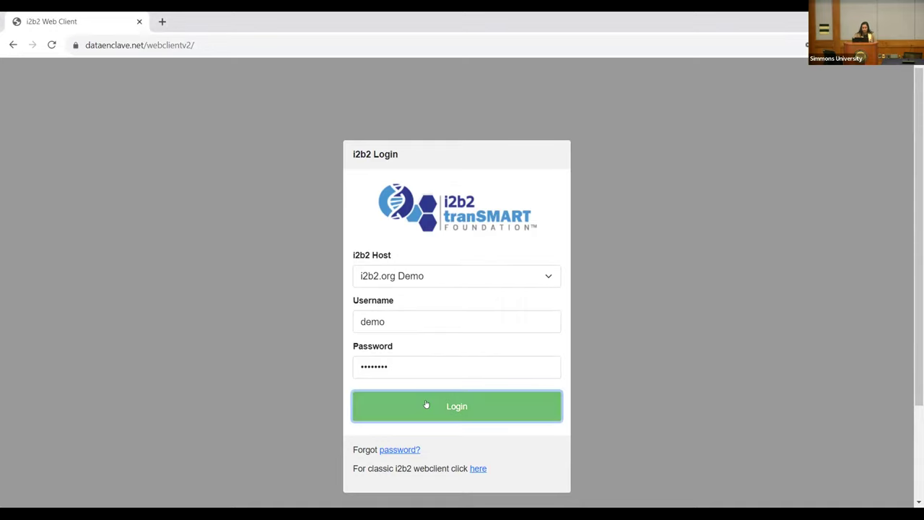
left_click(465, 406)
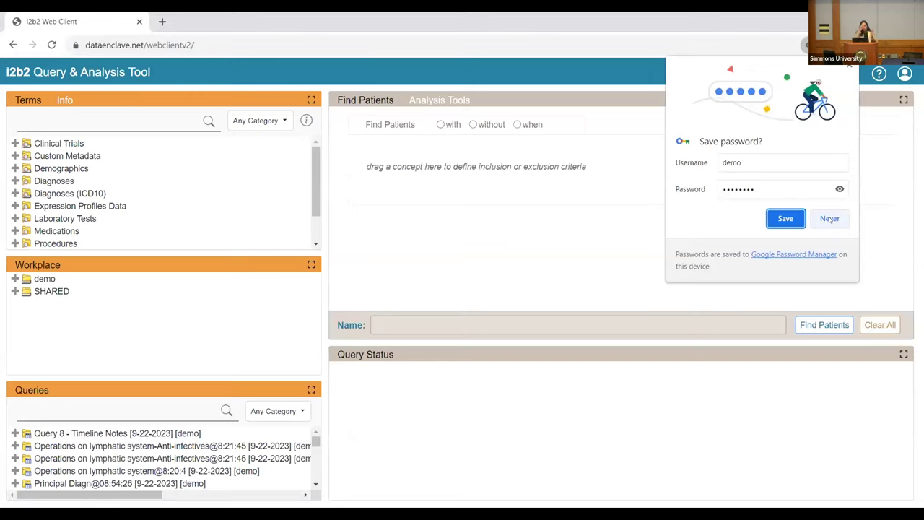
left_click(829, 218)
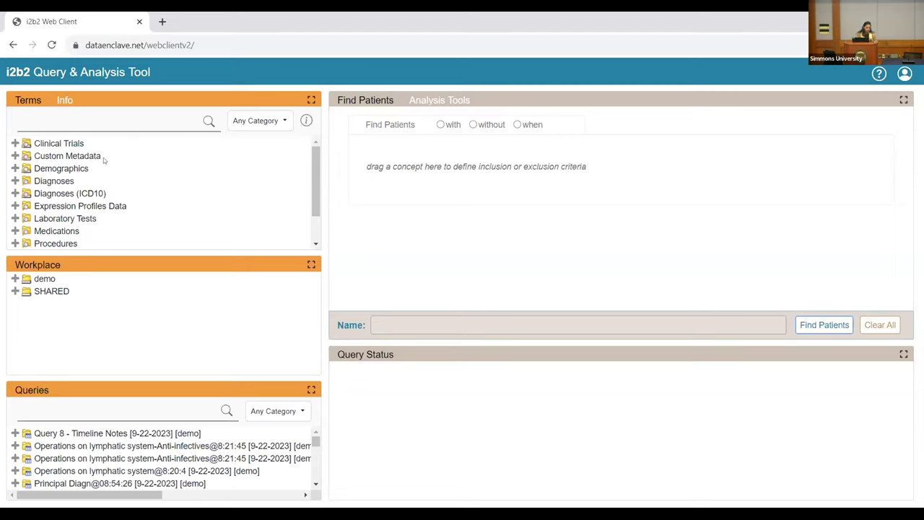
Step: Expand Clinical Trials, Custom Metadata, Demographics, Diagnoses and Circulatory system, then maximize the Terms panel
left_click(13, 143)
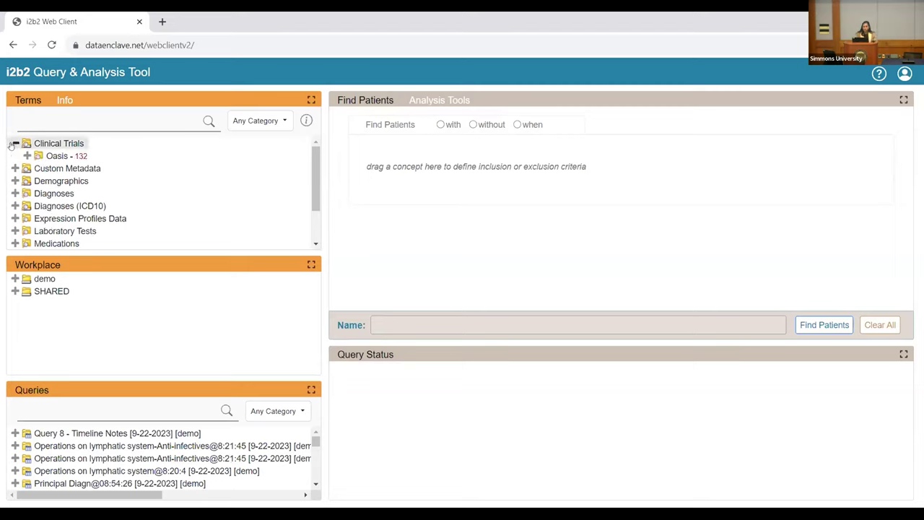
left_click(13, 169)
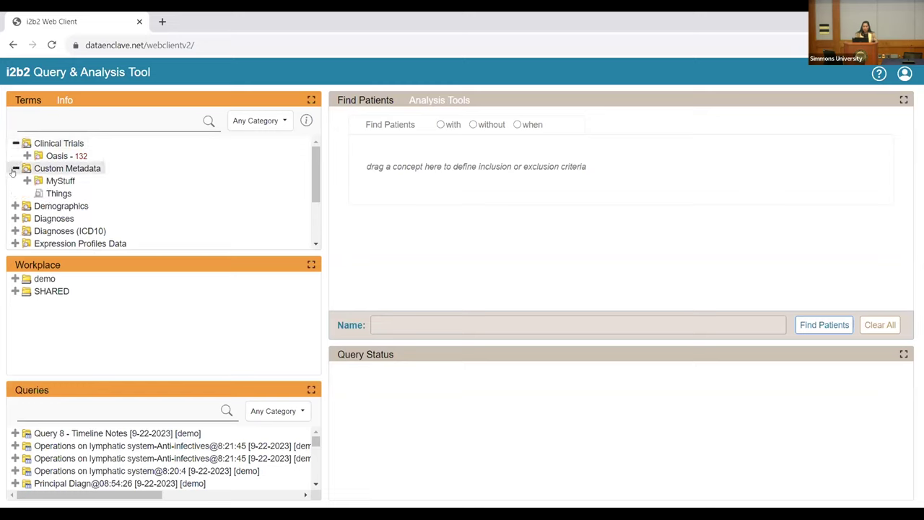
left_click(15, 206)
scroll(12, 208, "down", 1)
scroll(11, 209, "down", 1)
left_click(15, 202)
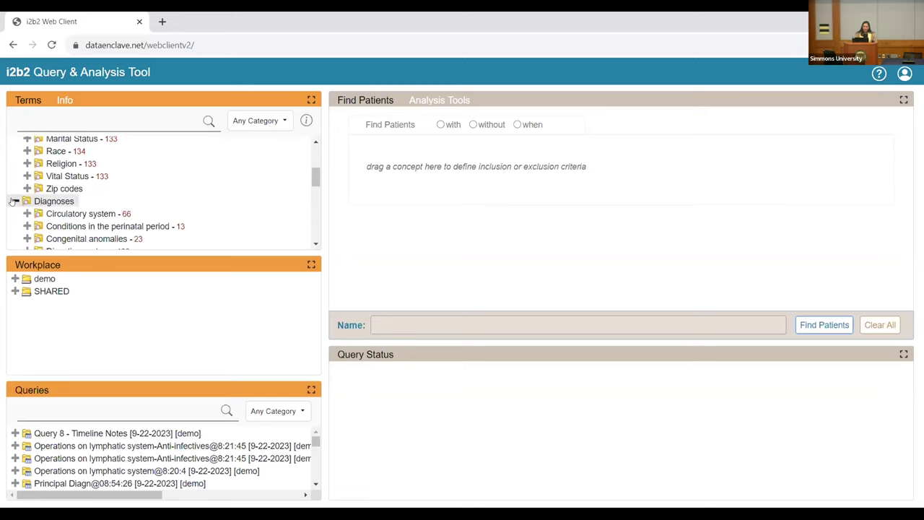
left_click(26, 214)
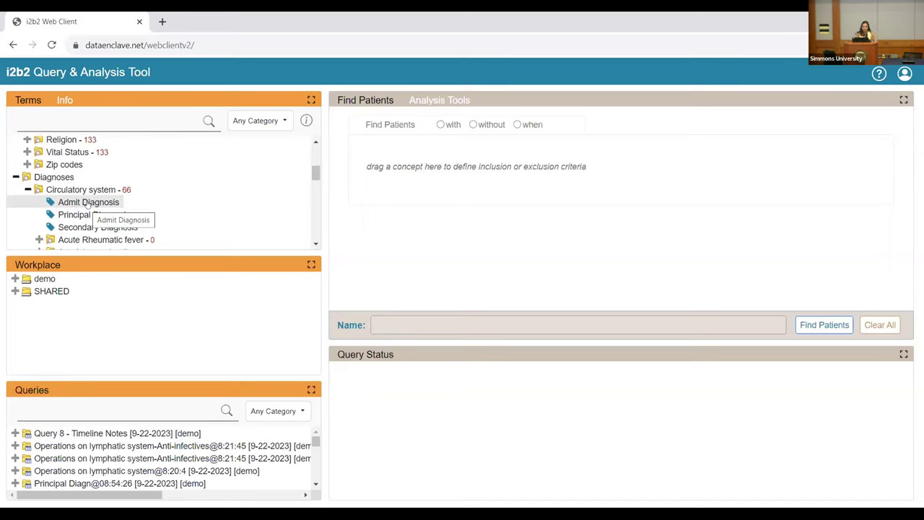
left_click(311, 101)
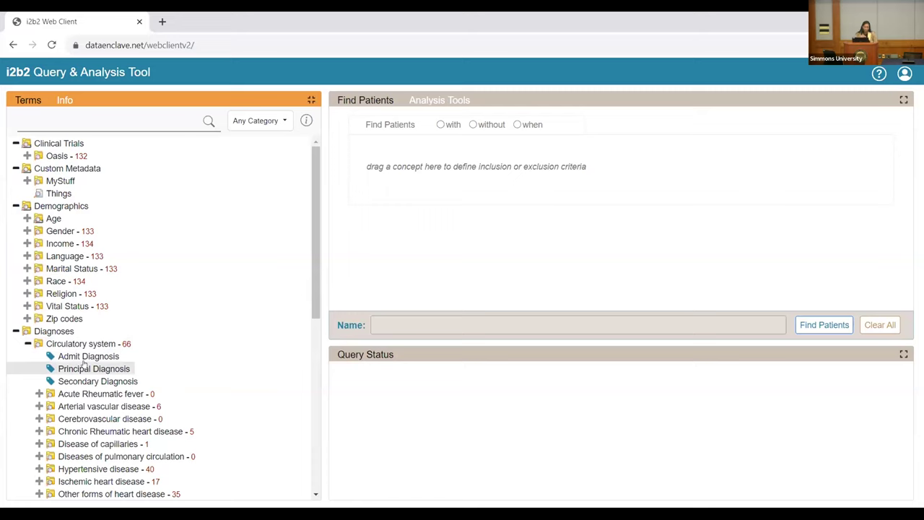
Step: Save the Terms options with Disable Modifiers ticked, then expand Diagnoses (ICD10)
right_click(28, 101)
left_click(45, 110)
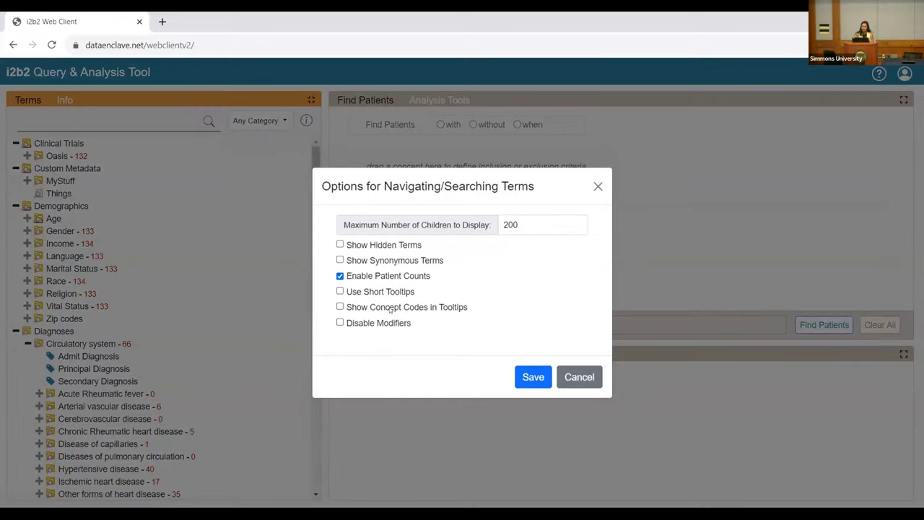
left_click(340, 322)
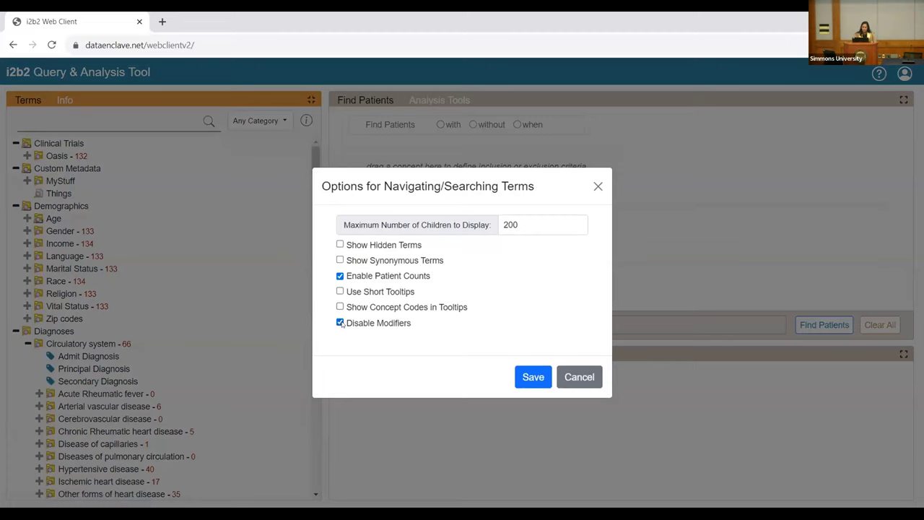
left_click(536, 377)
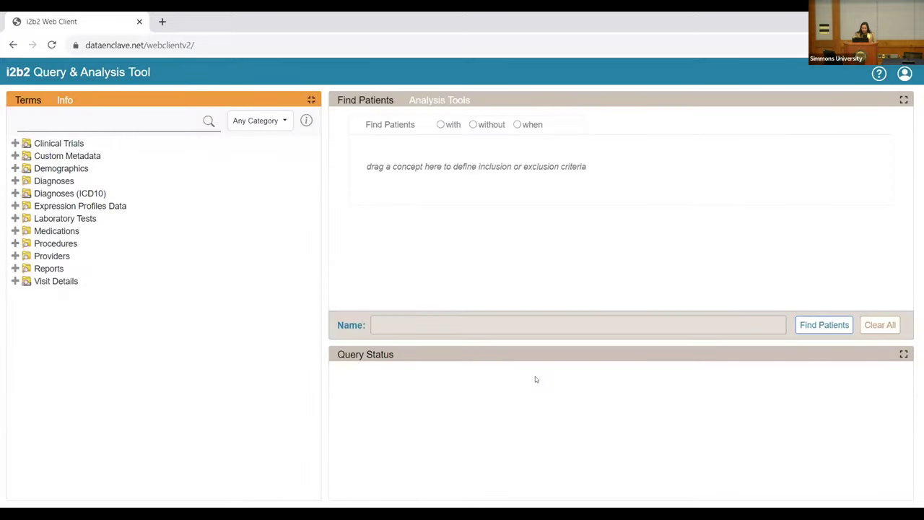
left_click(13, 193)
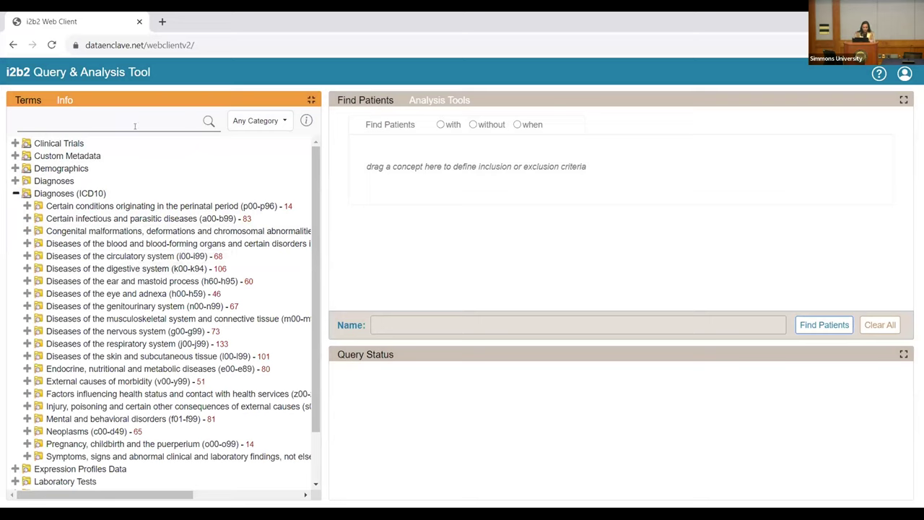
Step: Search the terms for 'diabetes' and view the Any Category filter list
type("diabetes")
key("Return")
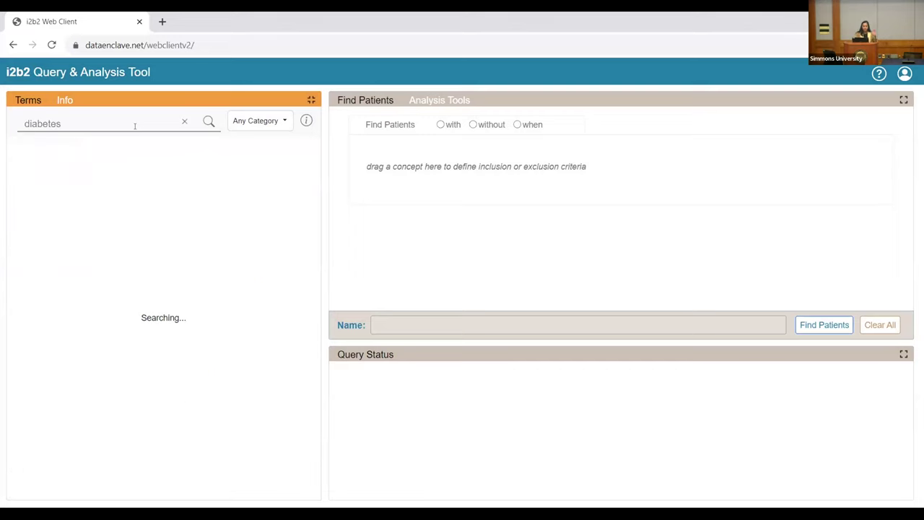
left_click(275, 124)
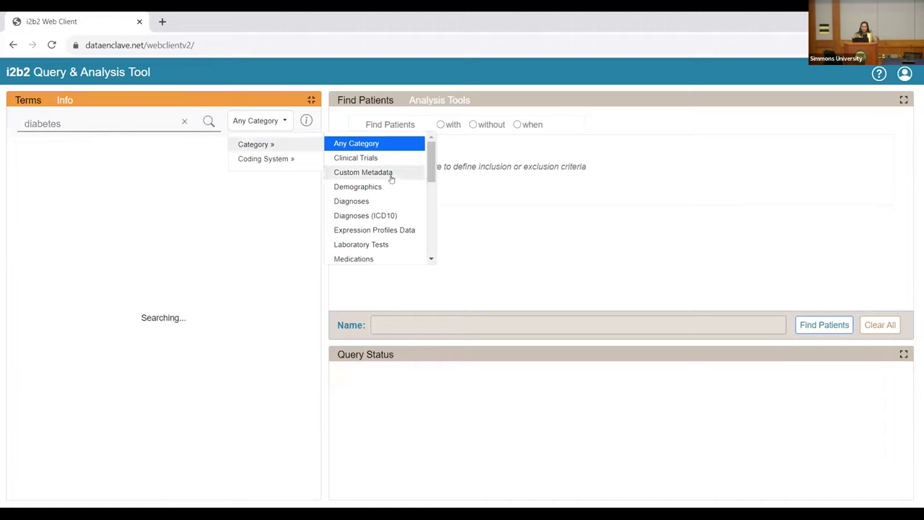
Step: Scroll through the diabetes matches under Diagnoses and Diagnoses (ICD10)
scroll(390, 178, "down", 3)
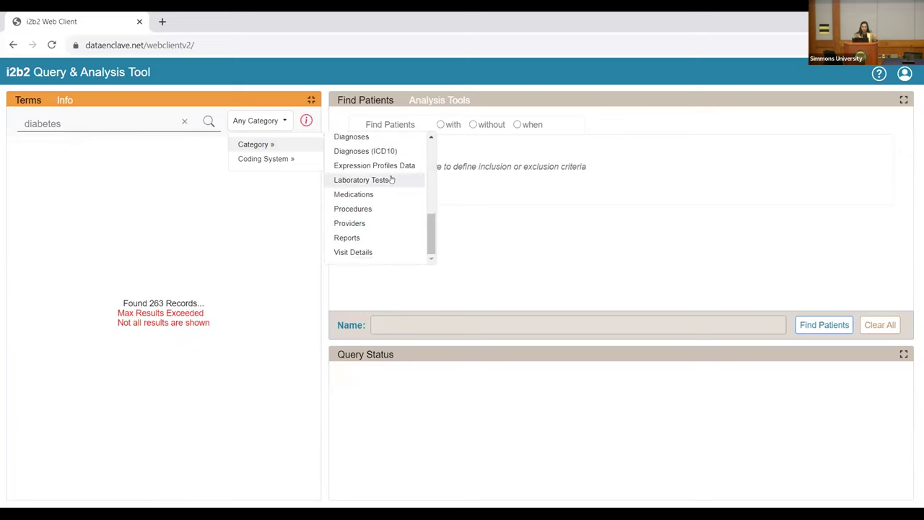
mouse_move(254, 164)
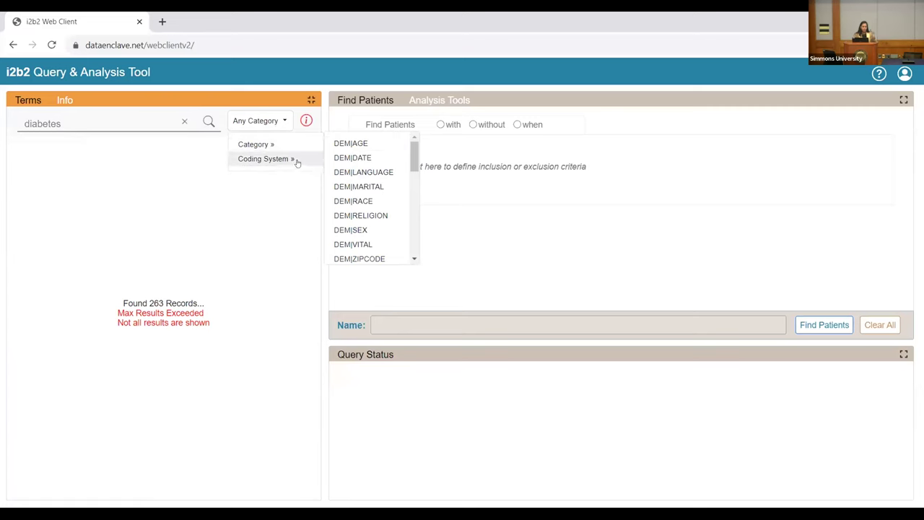
scroll(398, 216, "down", 3)
scroll(398, 215, "down", 2)
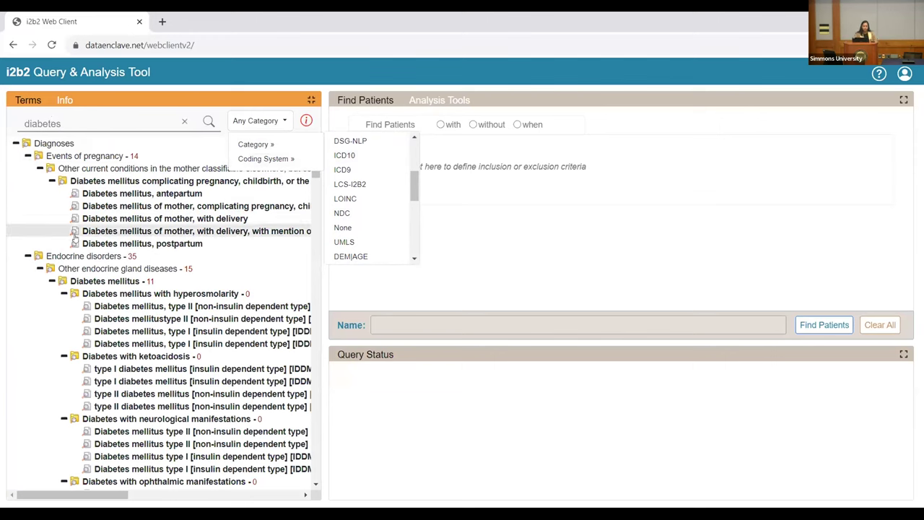
scroll(127, 315, "down", 1)
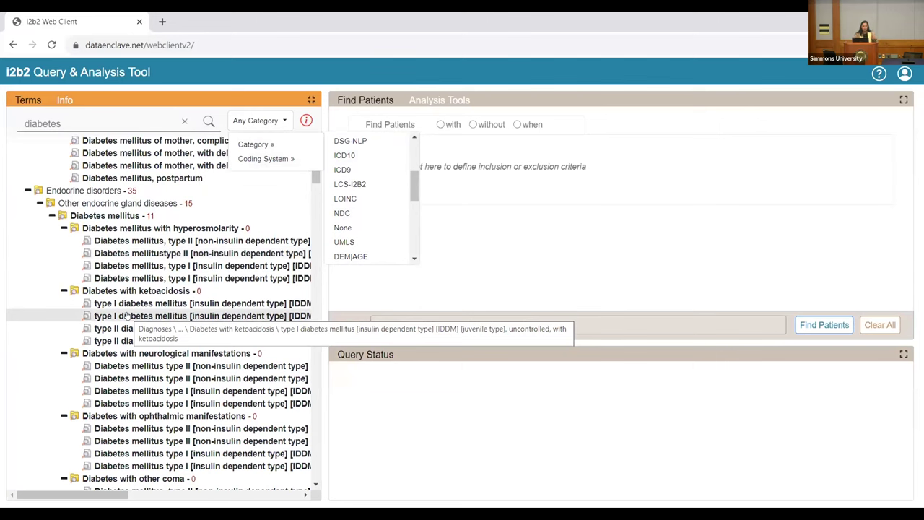
scroll(126, 316, "up", 1)
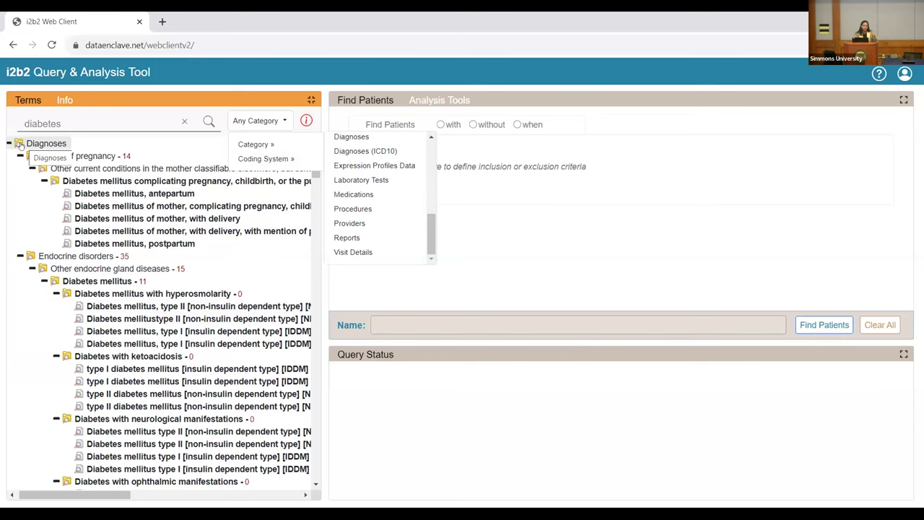
scroll(83, 311, "down", 15)
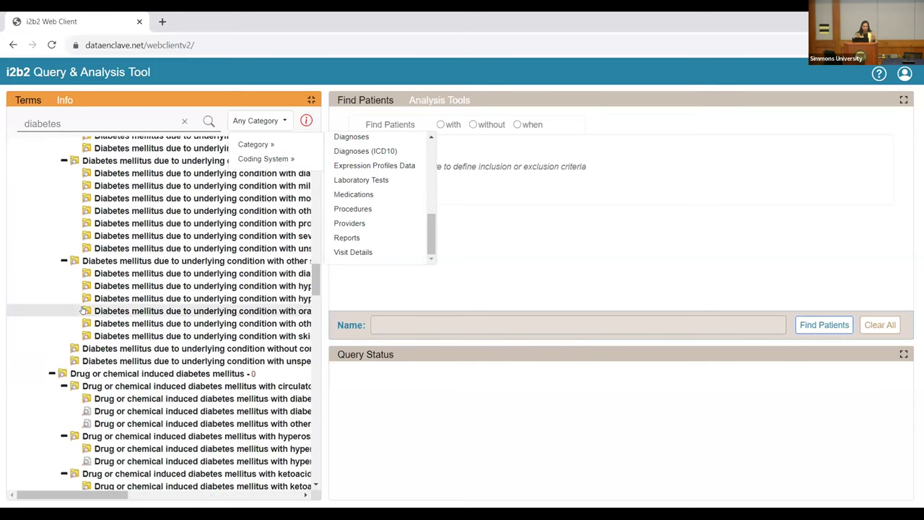
scroll(83, 310, "up", 8)
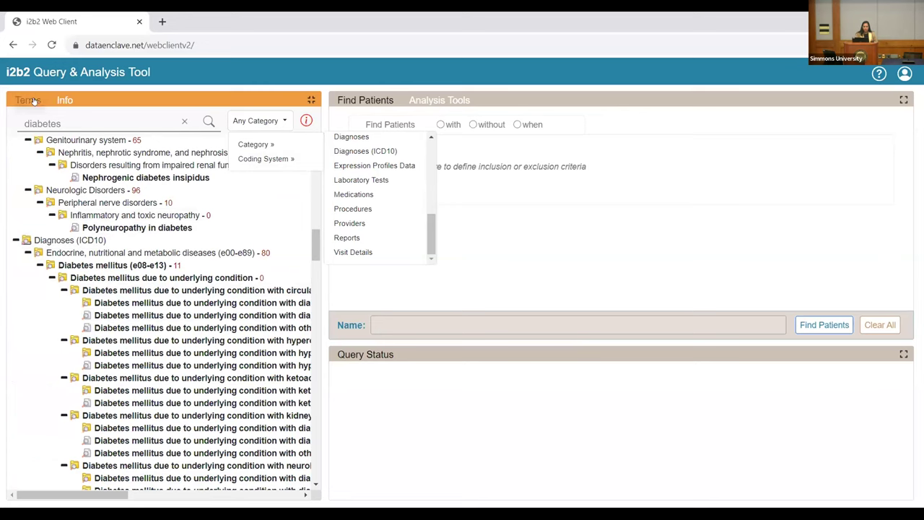
left_click(31, 100)
right_click(35, 101)
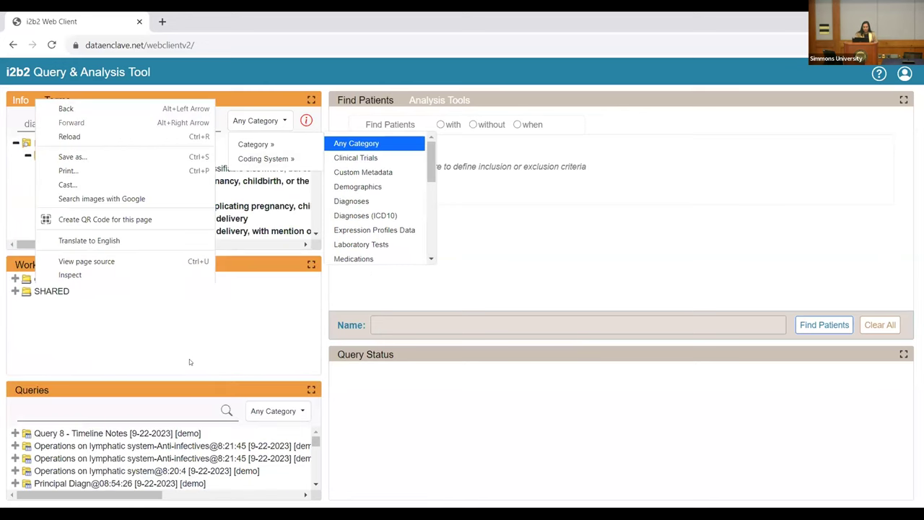
left_click(14, 100)
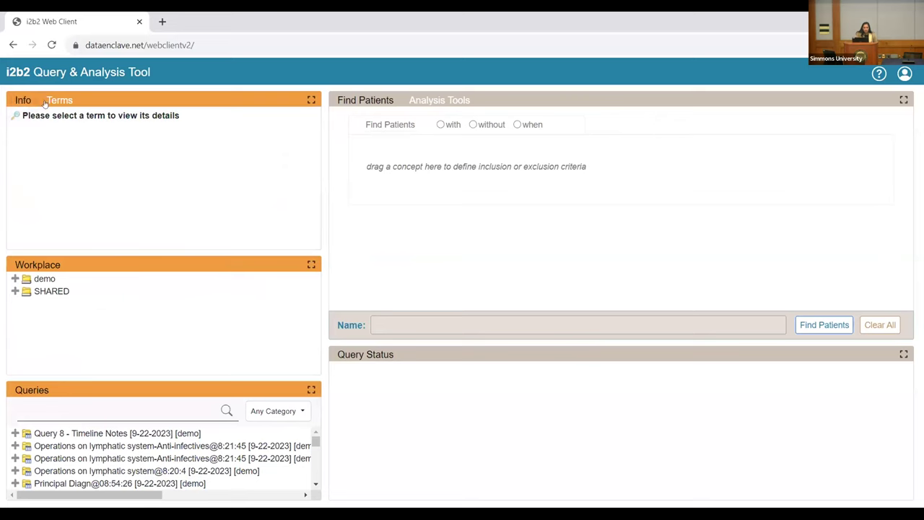
left_click(66, 100)
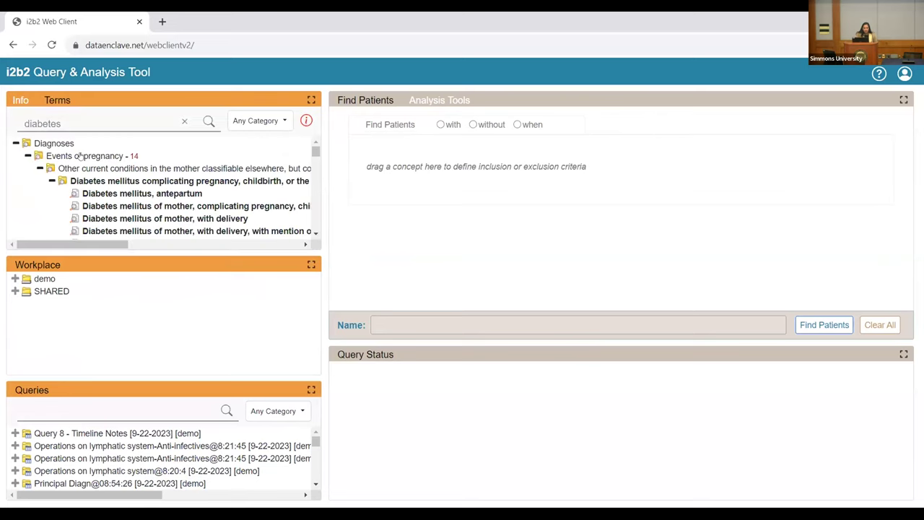
left_click(22, 101)
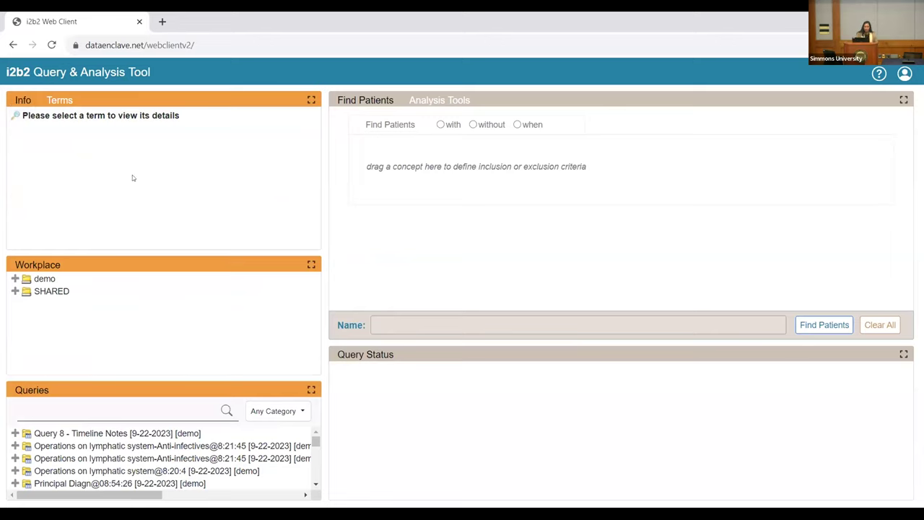
left_click(61, 95)
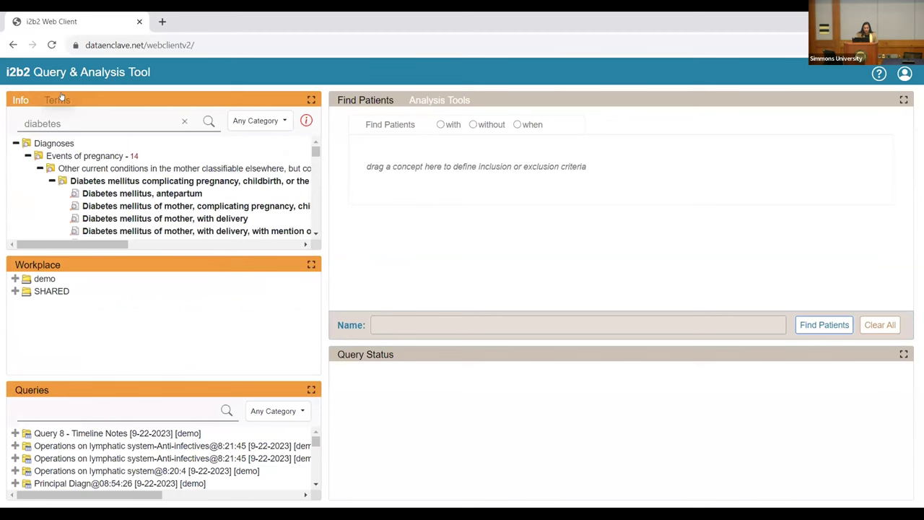
Step: Maximize the Terms panel and use View in Tree on Diabetes mellitus
left_click(311, 100)
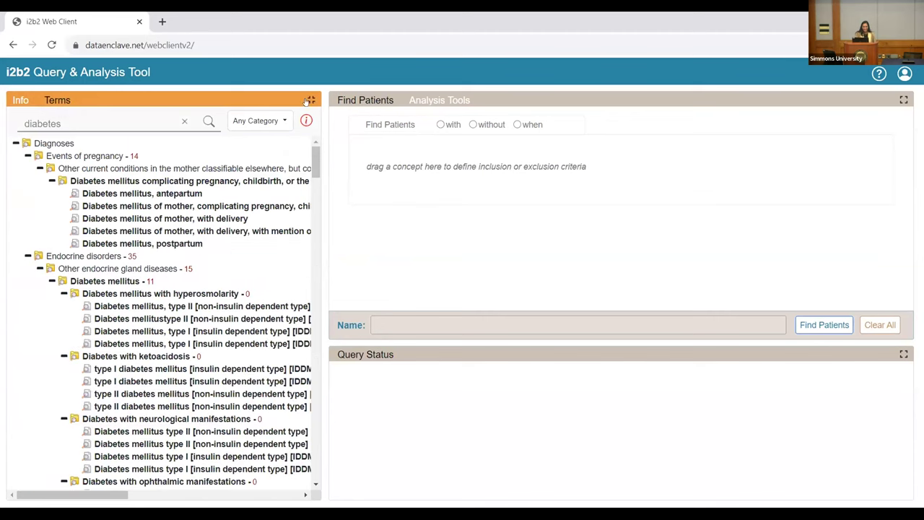
right_click(128, 279)
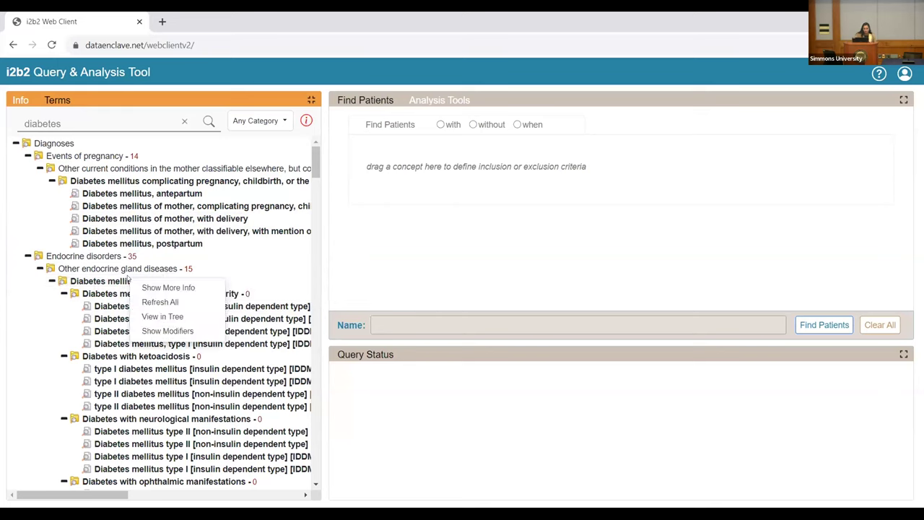
left_click(174, 315)
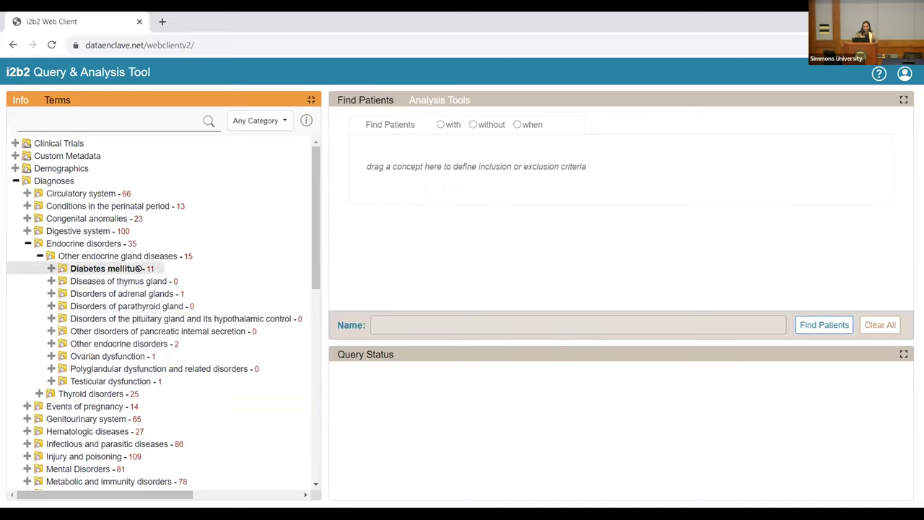
Step: Add Diabetes mellitus to the first panel and set the panel to 'without'
left_click_drag(137, 268, 511, 186)
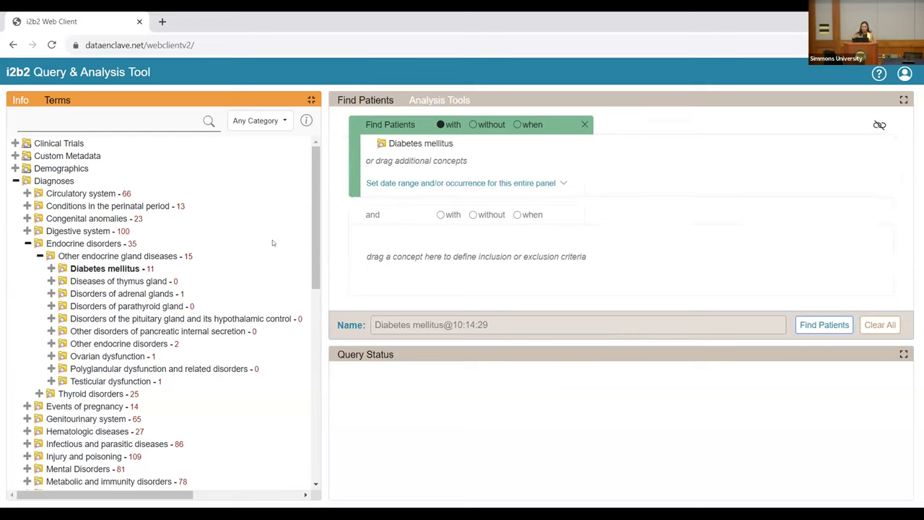
mouse_move(485, 143)
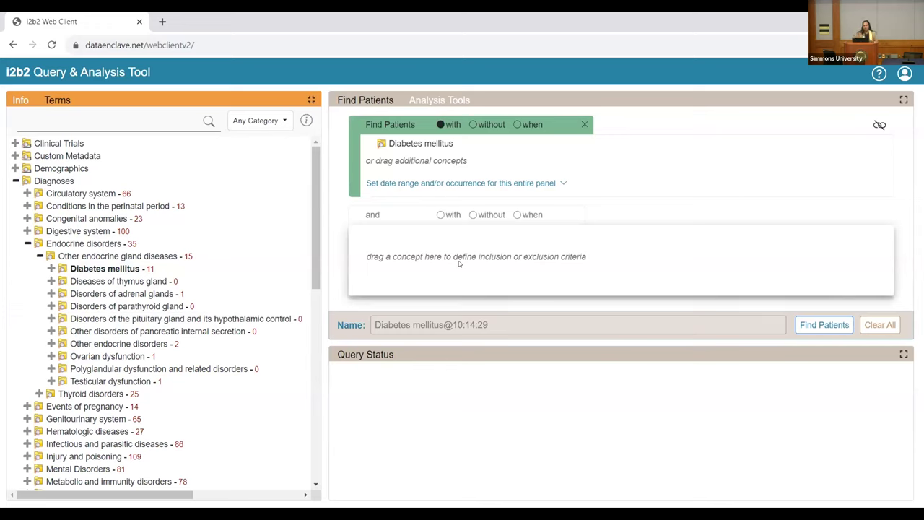
left_click(472, 124)
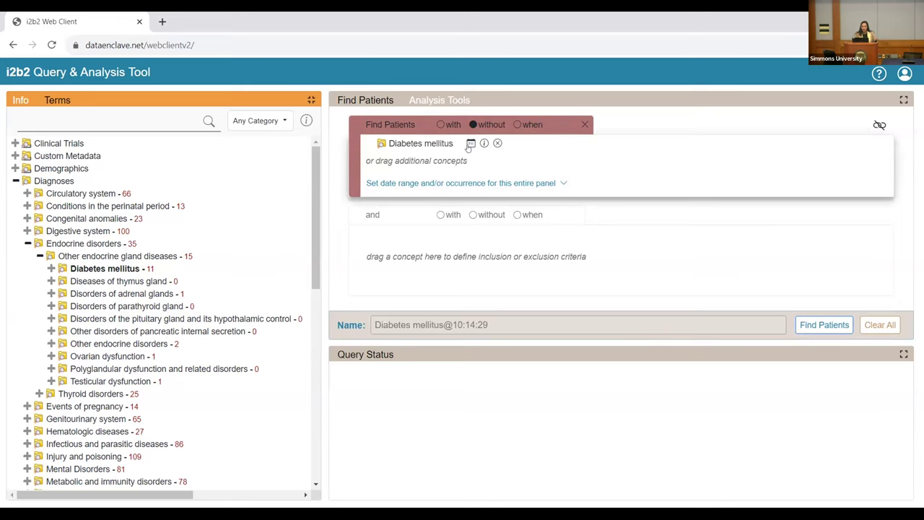
left_click(470, 143)
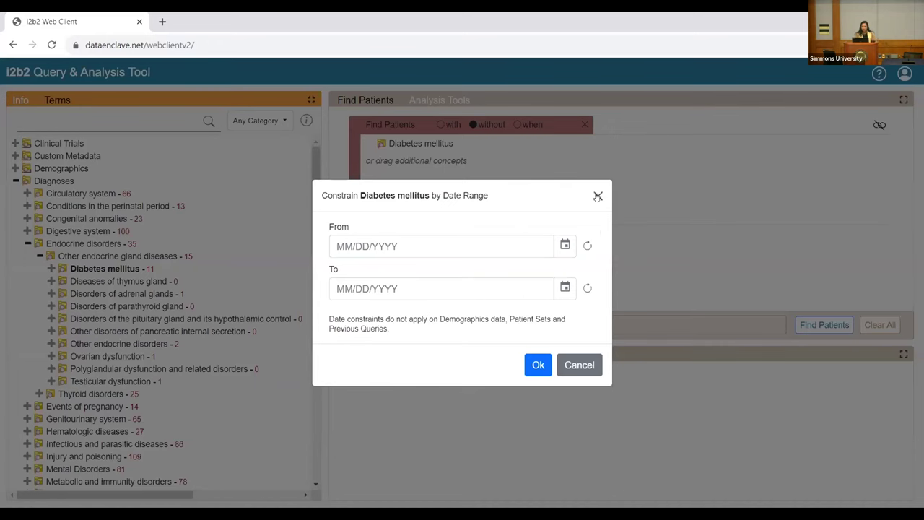
left_click(598, 196)
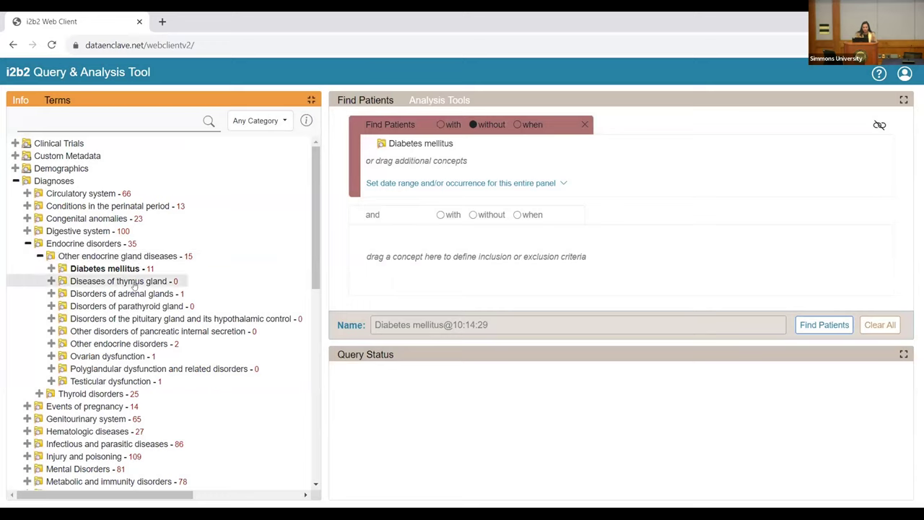
Step: Add Disorders of adrenal glands and Other endocrine disorders to the same exclusion panel
left_click(150, 293)
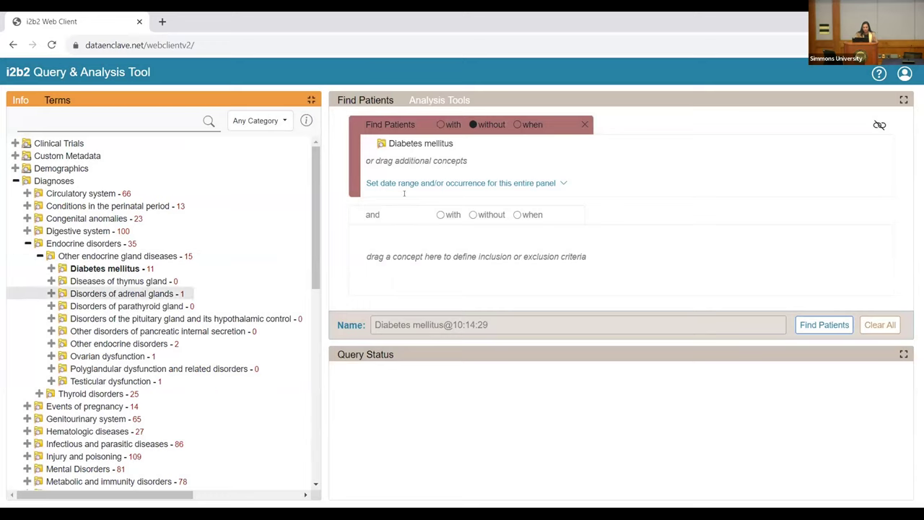
left_click_drag(404, 193, 405, 193)
left_click_drag(132, 338, 469, 181)
Step: Set the panel's From date to 09/03/2023
left_click(559, 210)
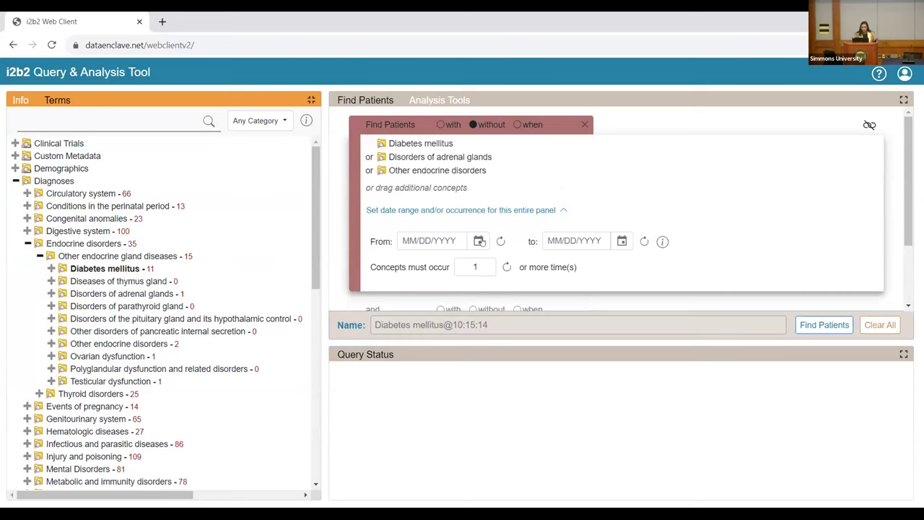
left_click(481, 242)
left_click(406, 320)
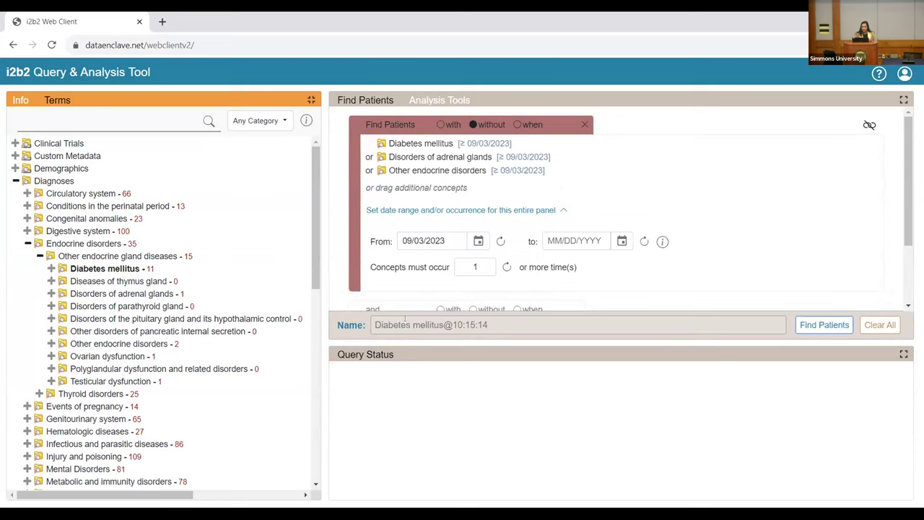
Step: Clear the From date on Diabetes mellitus and collapse the date section
mouse_move(526, 145)
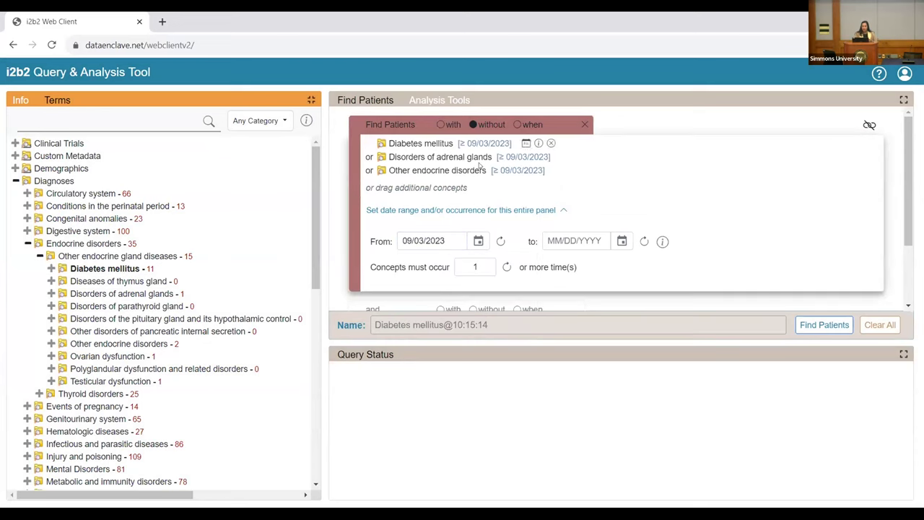
left_click(526, 143)
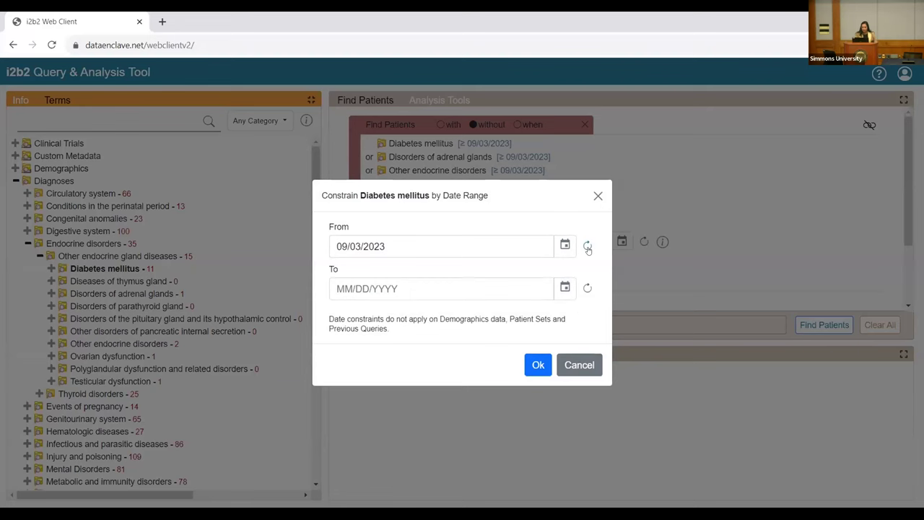
left_click(587, 247)
left_click(541, 366)
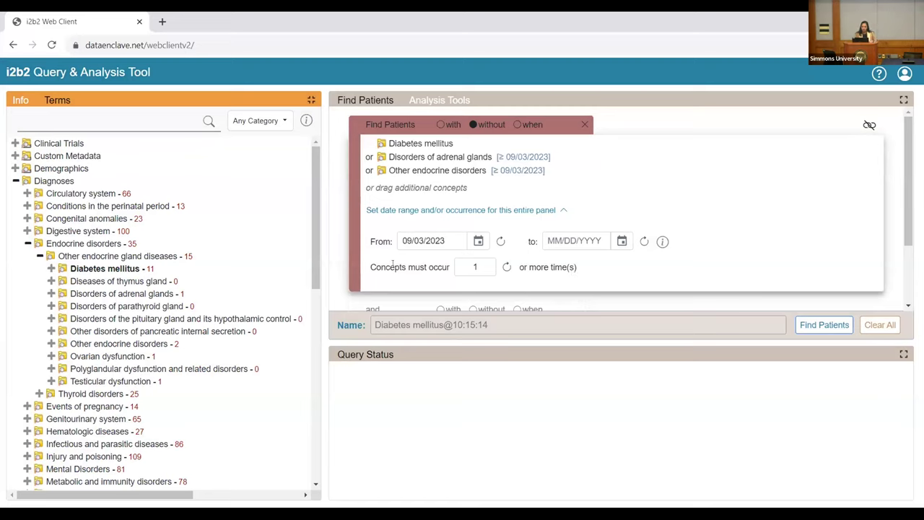
left_click(545, 209)
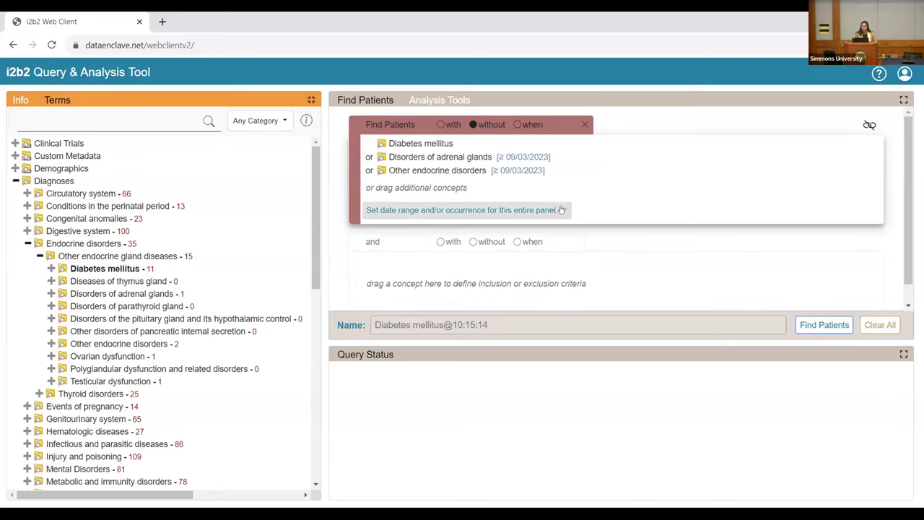
left_click(562, 209)
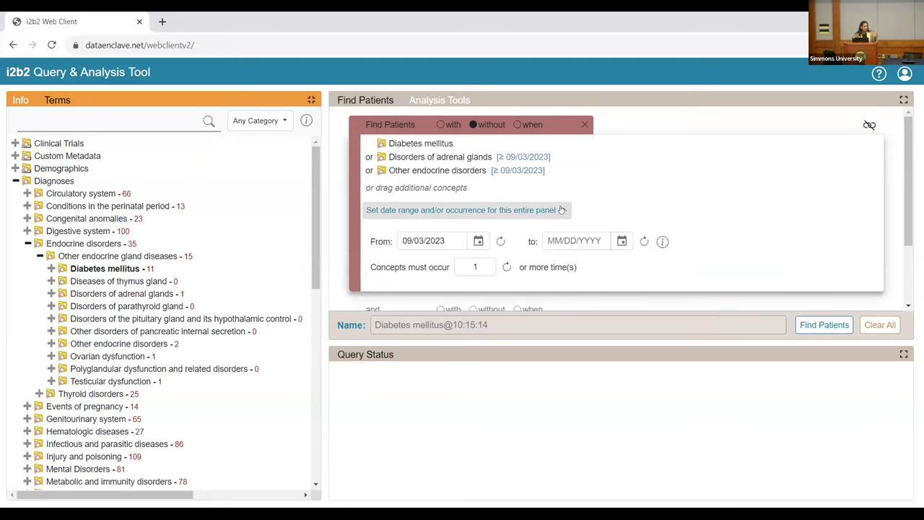
left_click(562, 210)
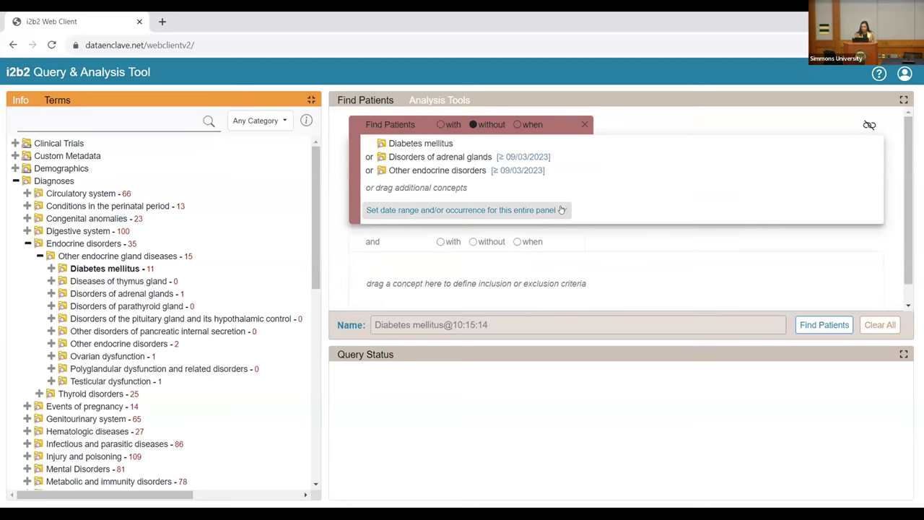
Step: Add Disorders of parathyroid gland to panel 2 and open Run Query Options with Number of patients
left_click_drag(157, 312, 423, 278)
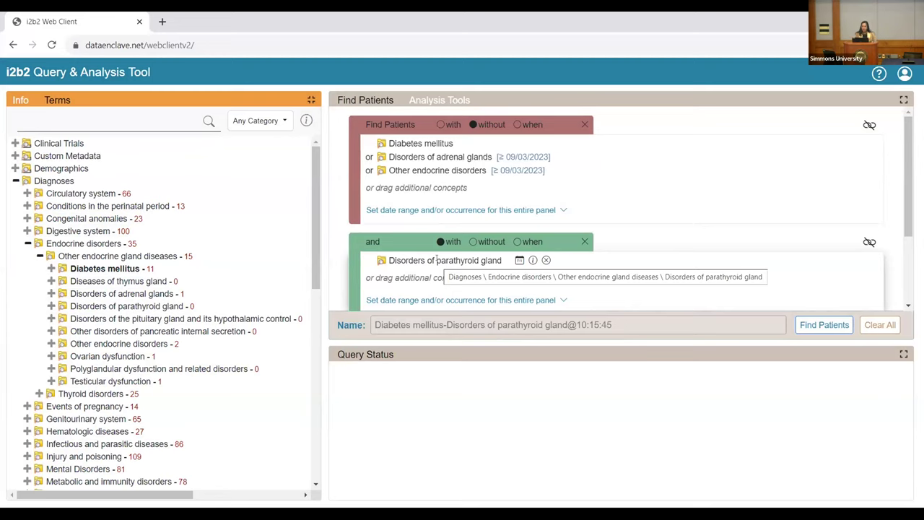
scroll(436, 261, "down", 2)
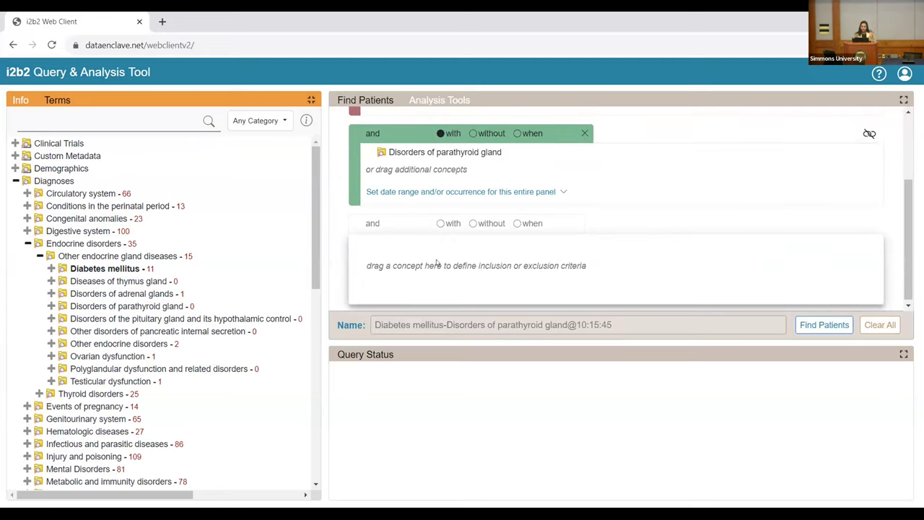
right_click(436, 262)
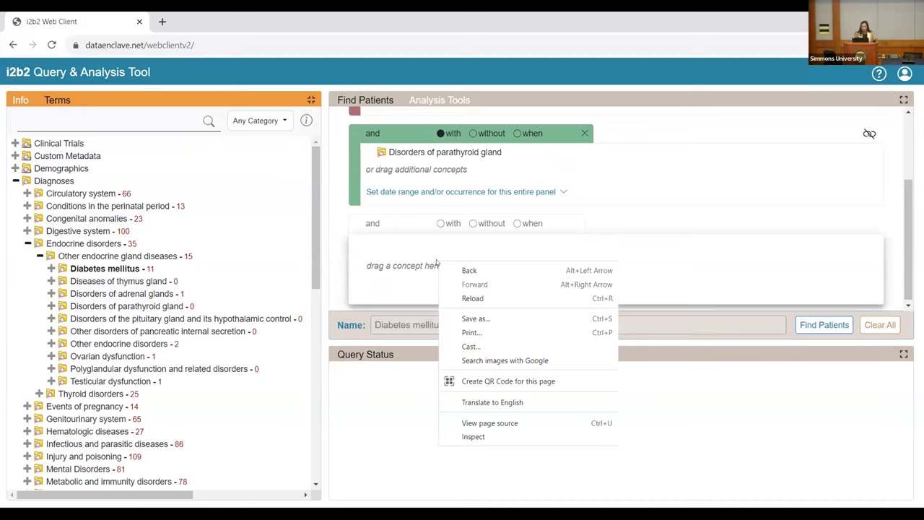
left_click(782, 325)
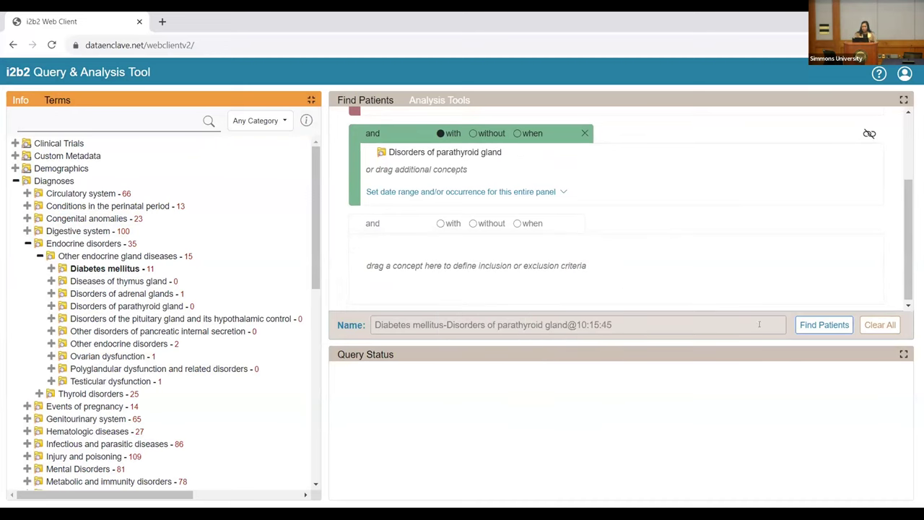
left_click(816, 327)
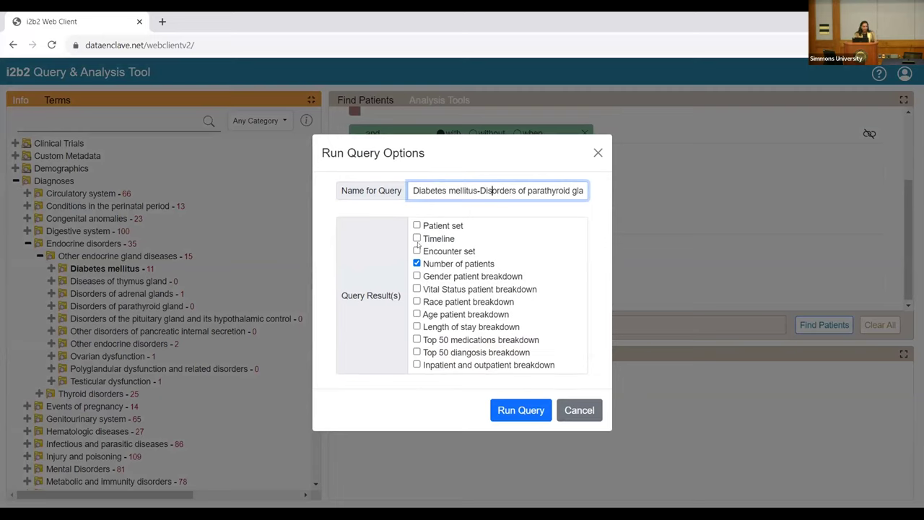
Step: Run the query with Number of patients, which finishes reporting 0 patients
left_click(516, 409)
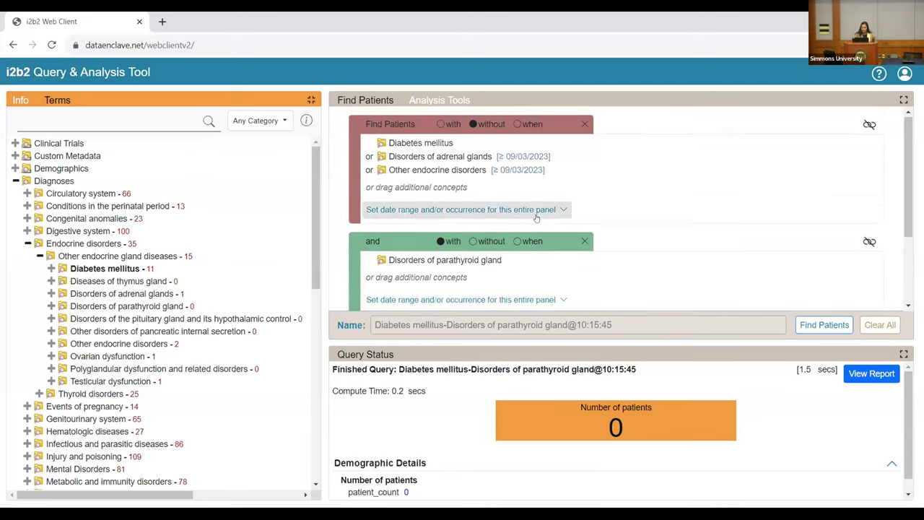
left_click(872, 374)
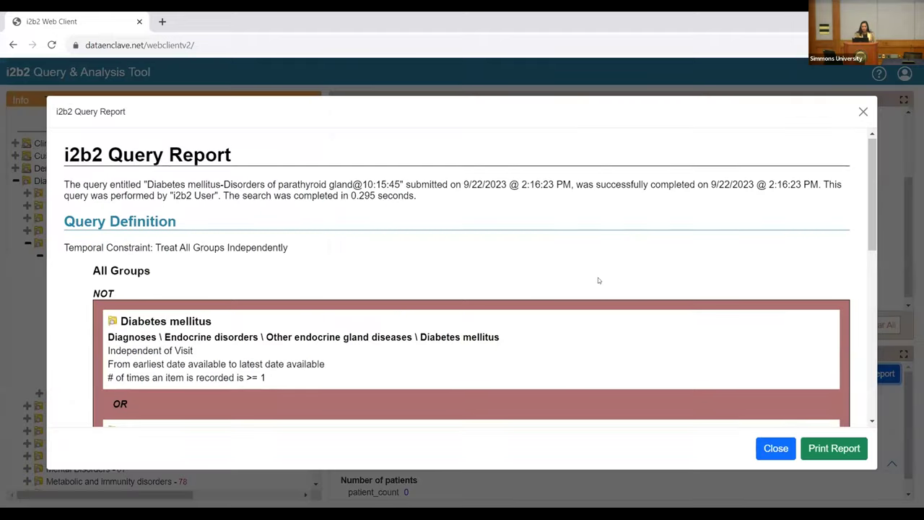
scroll(598, 280, "down", 10)
right_click(598, 280)
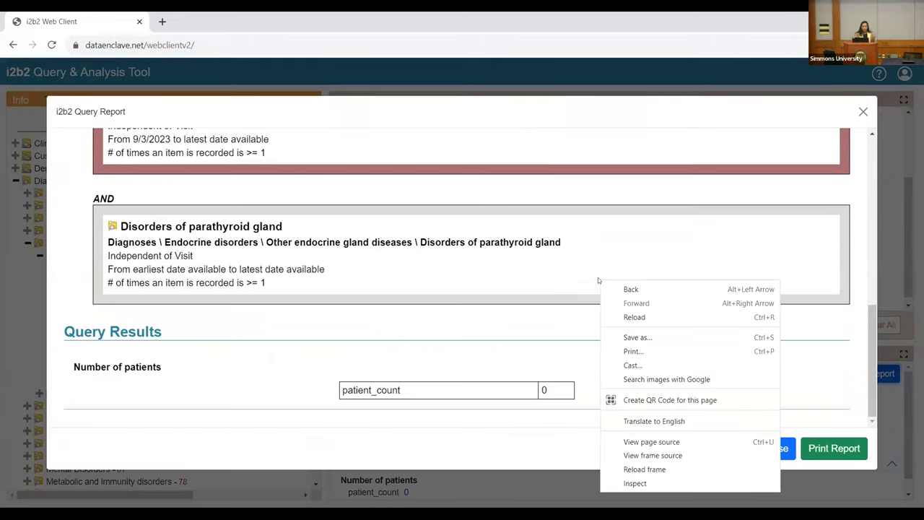
left_click(794, 448)
Step: Close the report, restore Terms, and maximize the Queries list after expanding Liv- 1-Pri-Acu@20:26:08
left_click(794, 448)
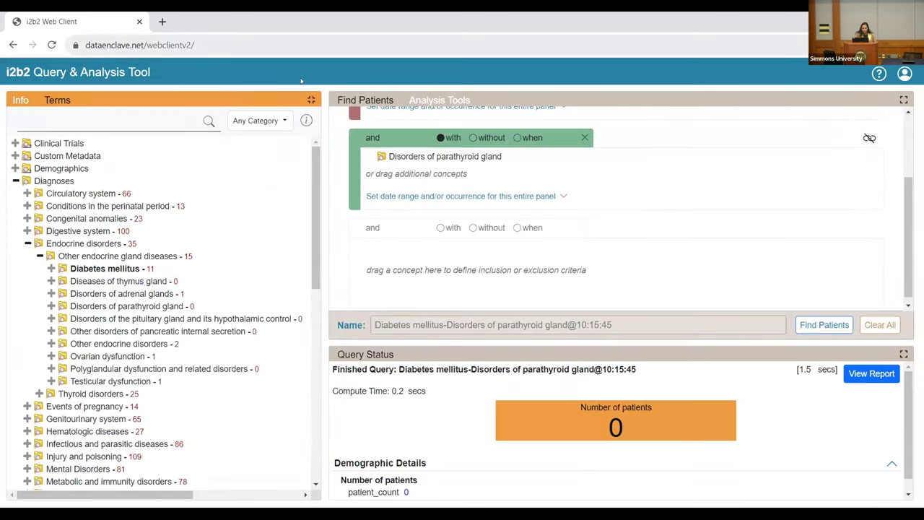
left_click(311, 100)
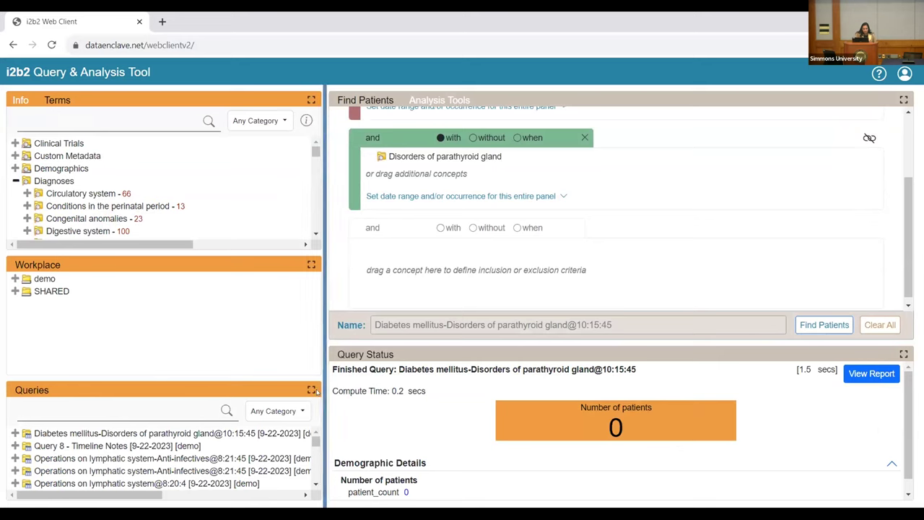
left_click(309, 390)
double_click(307, 390)
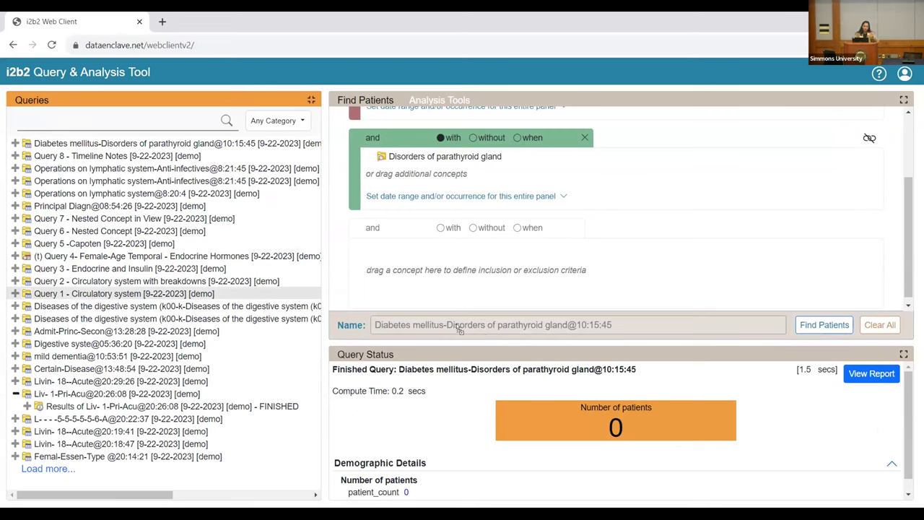
left_click(312, 100)
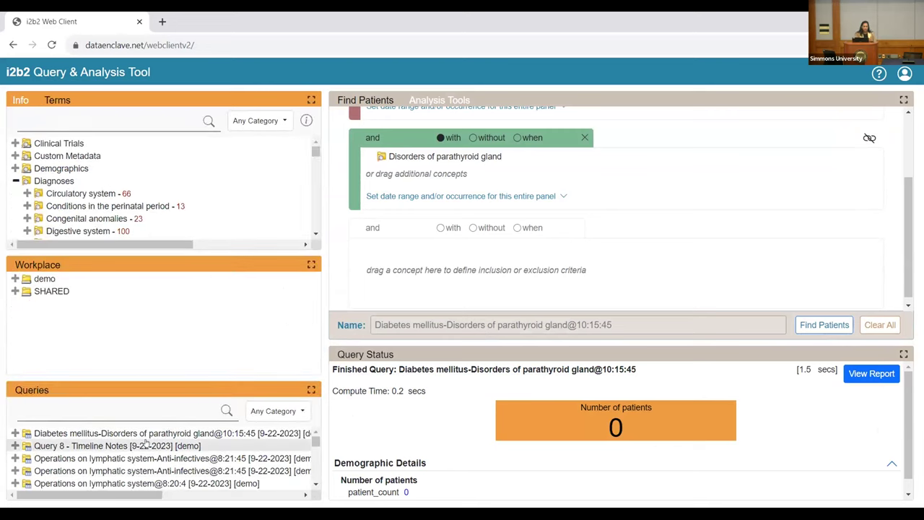
left_click(311, 390)
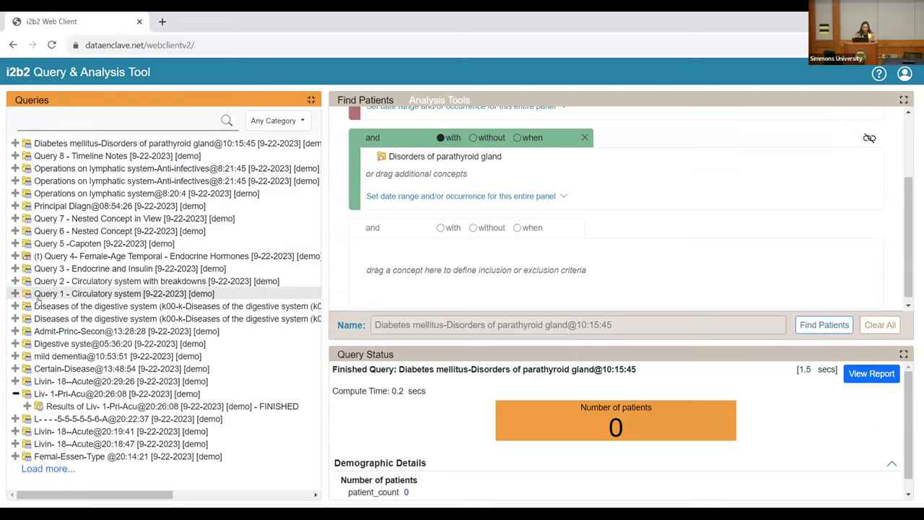
Step: Load Query 1 - Circulatory system, then Query 2 - Circulatory system with breakdowns
left_click_drag(37, 301, 445, 364)
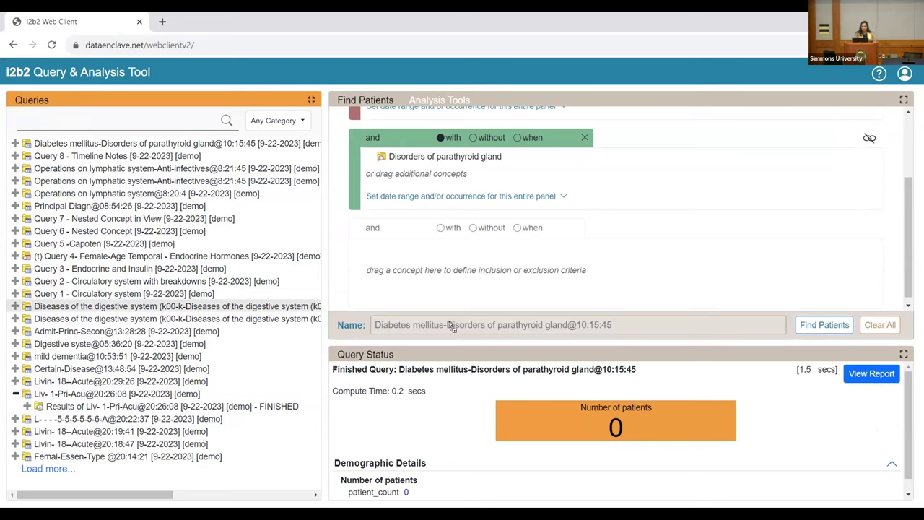
left_click_drag(450, 325, 451, 326)
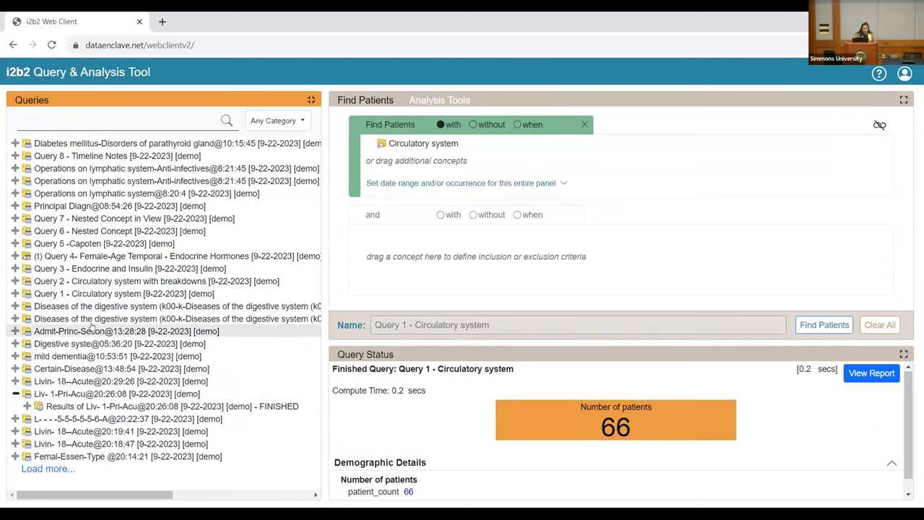
left_click_drag(93, 279, 533, 369)
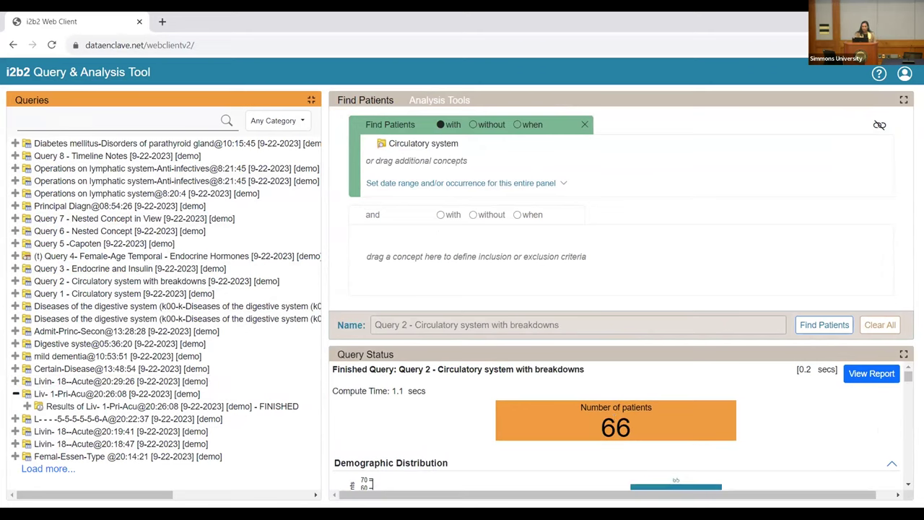
Step: Maximize Query Status and scroll through Query 2's breakdown charts
left_click(903, 353)
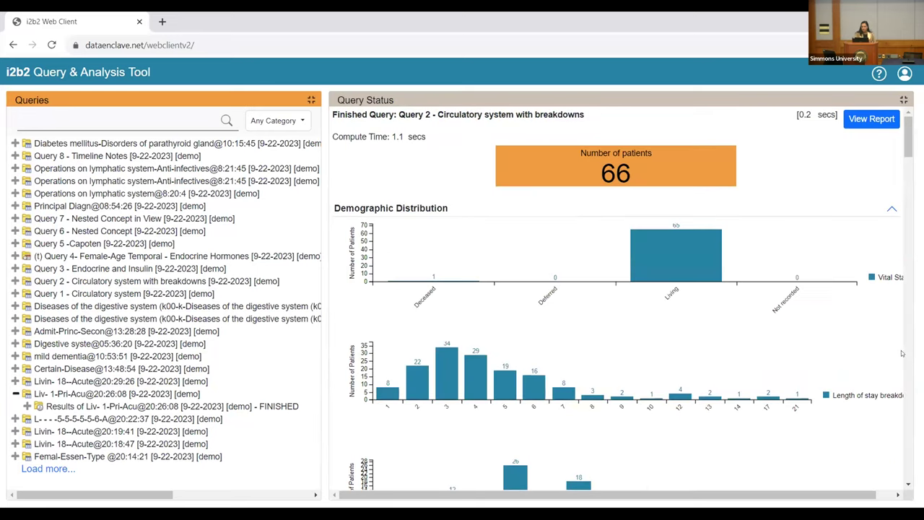
right_click(735, 312)
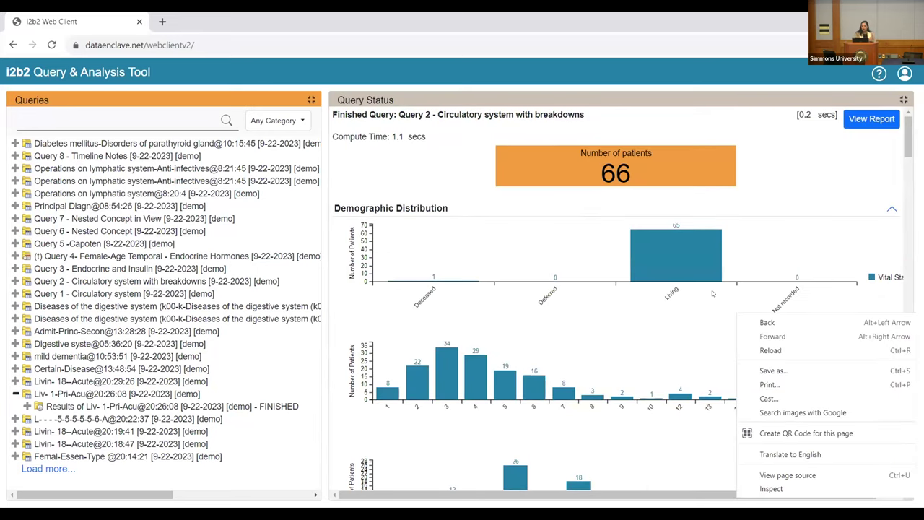
scroll(712, 290, "down", 2)
scroll(589, 219, "down", 8)
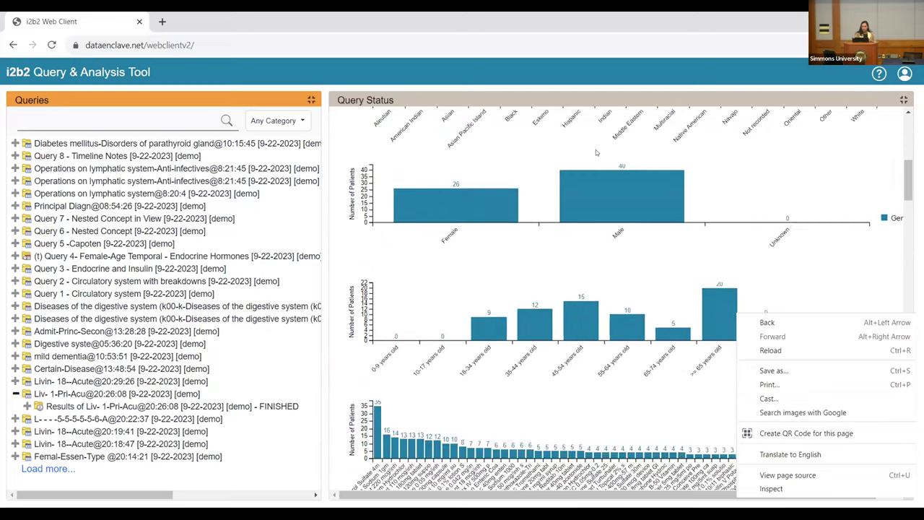
scroll(533, 315, "down", 4)
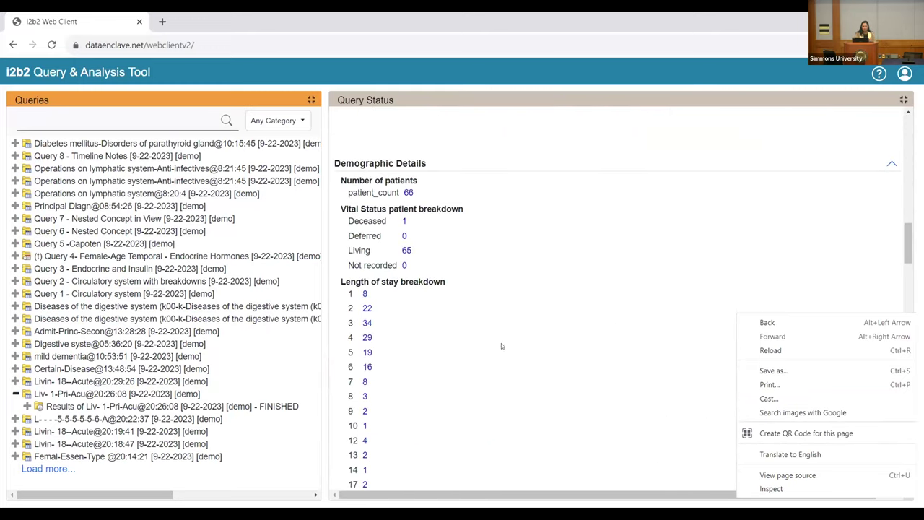
scroll(496, 294, "down", 6)
scroll(496, 293, "down", 15)
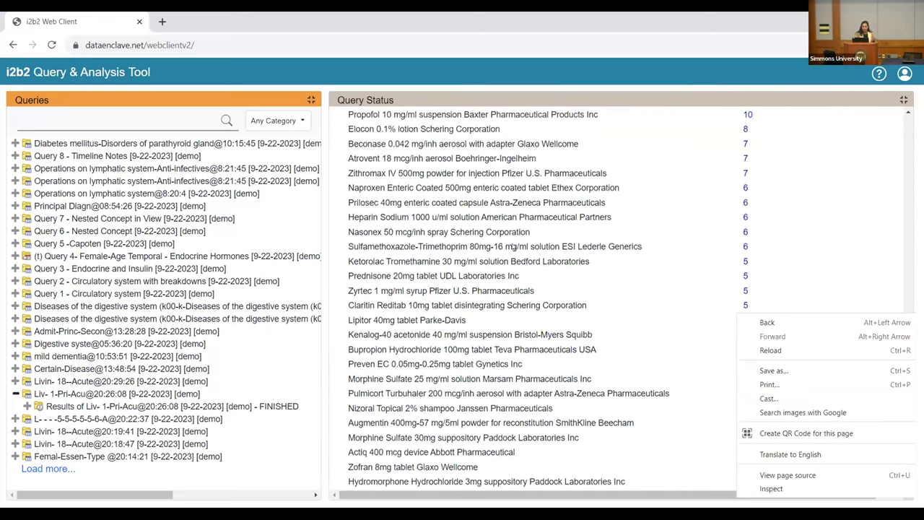
scroll(517, 284, "down", 1)
right_click(517, 282)
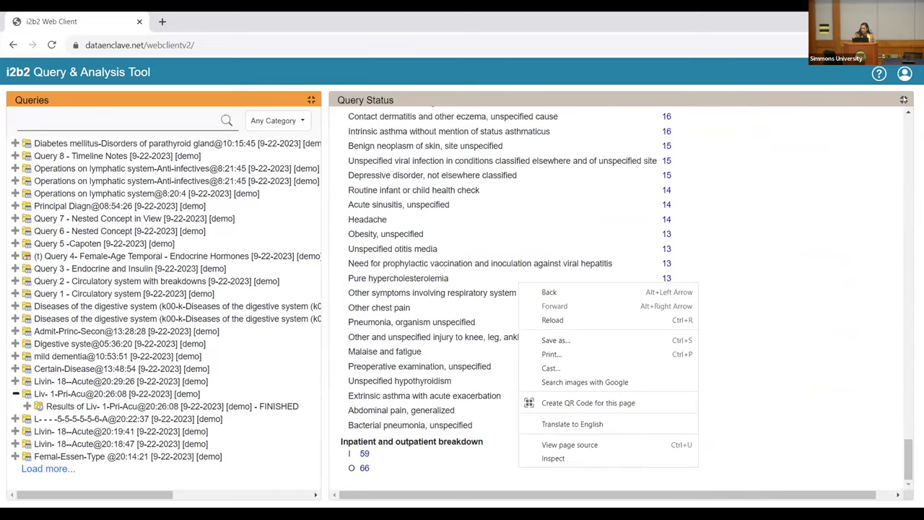
Step: Restore the query builder and load Query 3 - Endocrine and Insulin
left_click(904, 99)
left_click(904, 99)
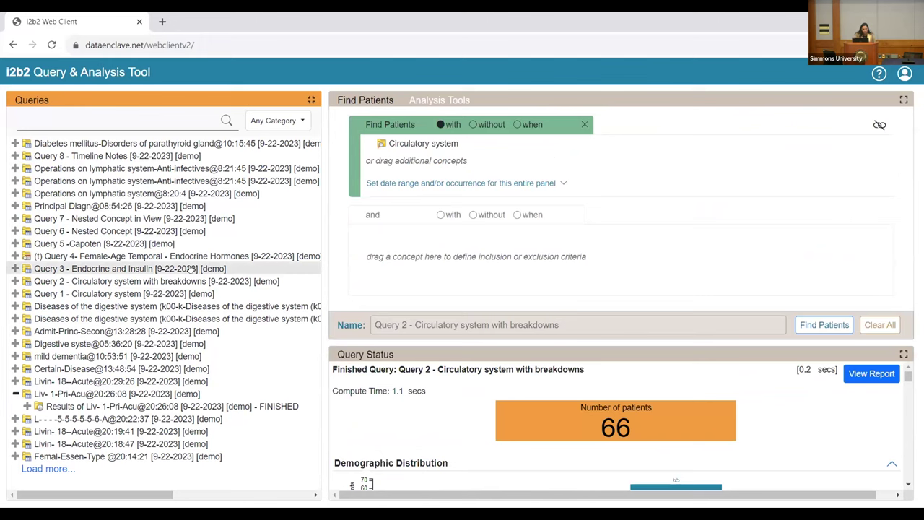
left_click_drag(190, 267, 505, 331)
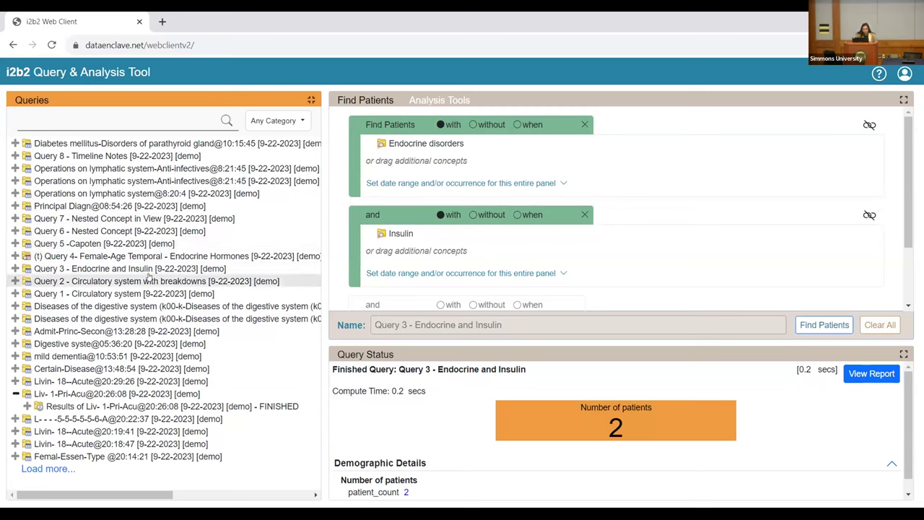
right_click(149, 267)
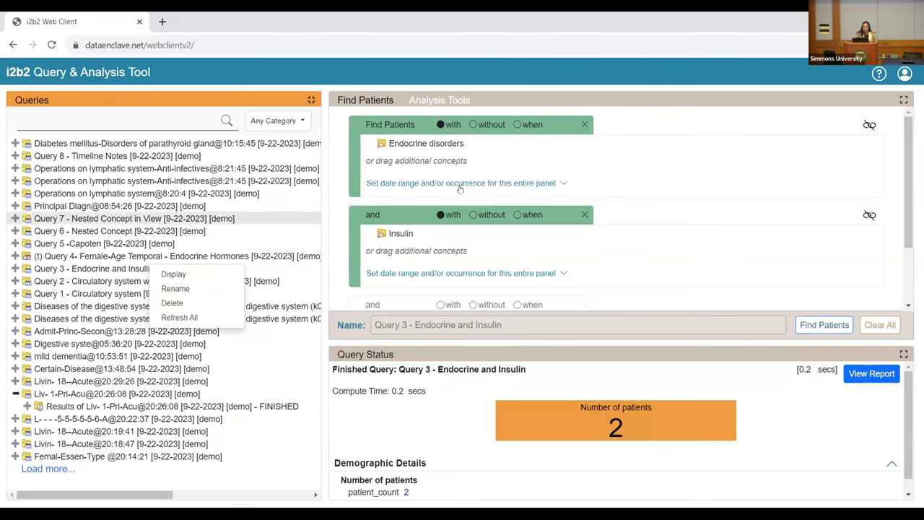
left_click_drag(456, 185, 455, 184)
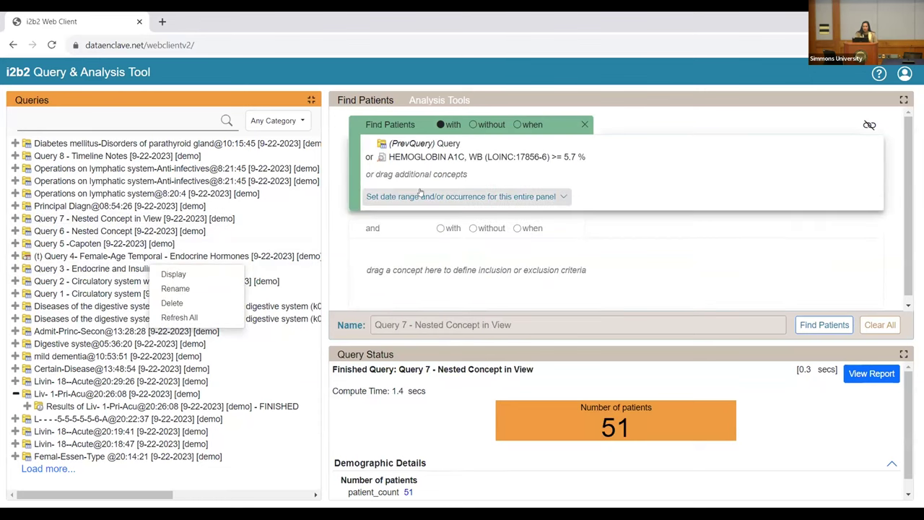
left_click(391, 142)
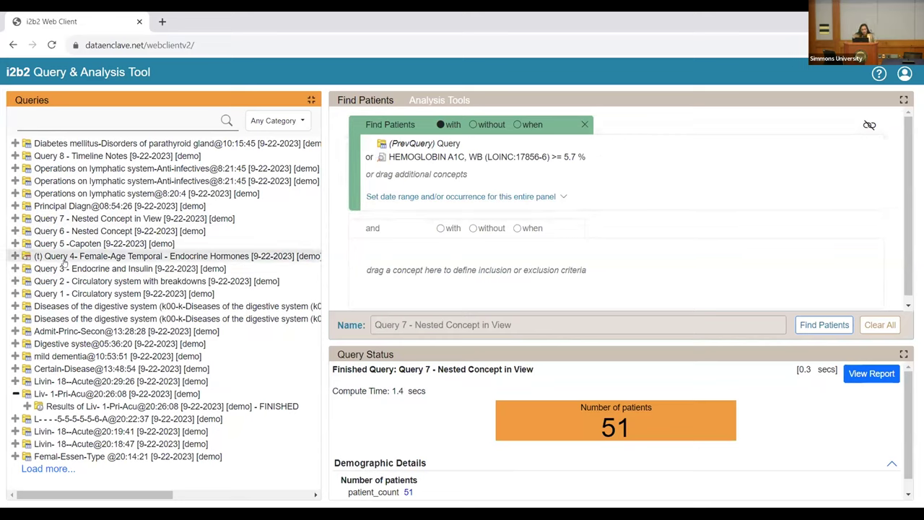
Step: Load (t) Query 4 - Female-Age Temporal and review its Event, Female and age panels
left_click_drag(63, 264, 415, 321)
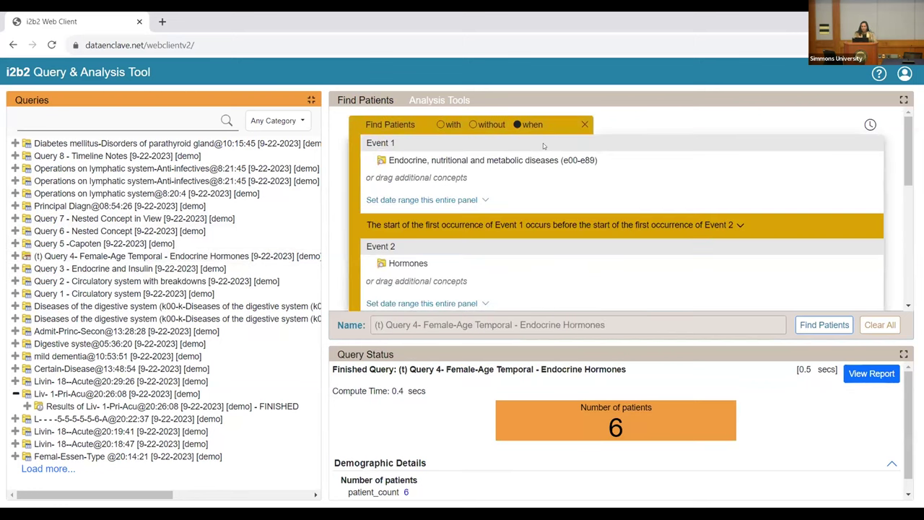
scroll(544, 147, "down", 3)
scroll(544, 146, "down", 3)
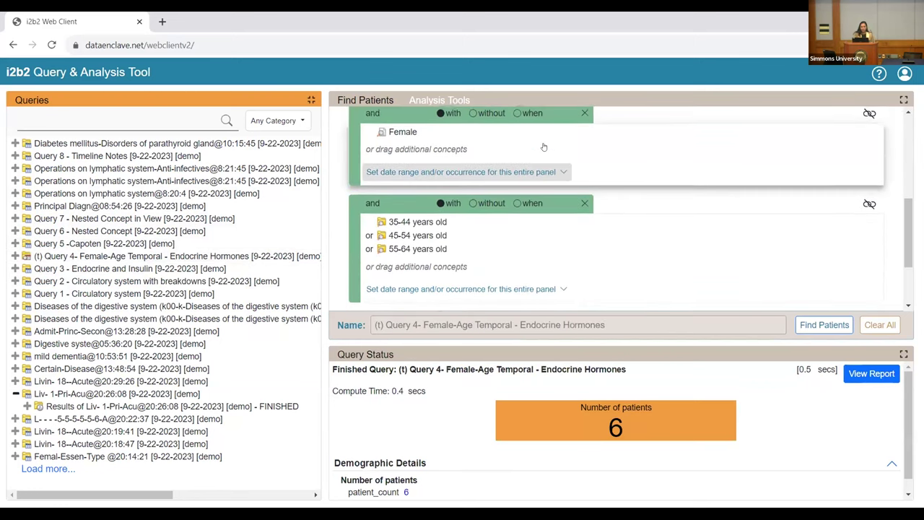
scroll(544, 146, "up", 6)
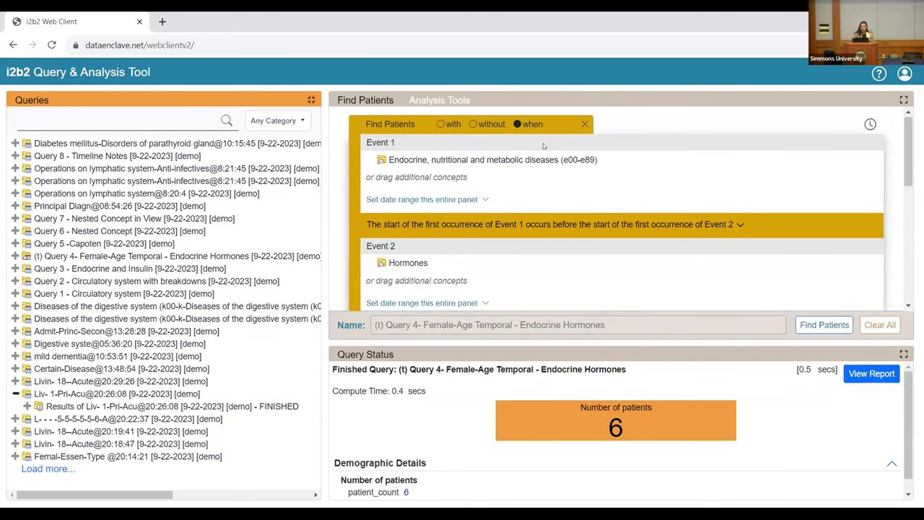
scroll(544, 147, "down", 5)
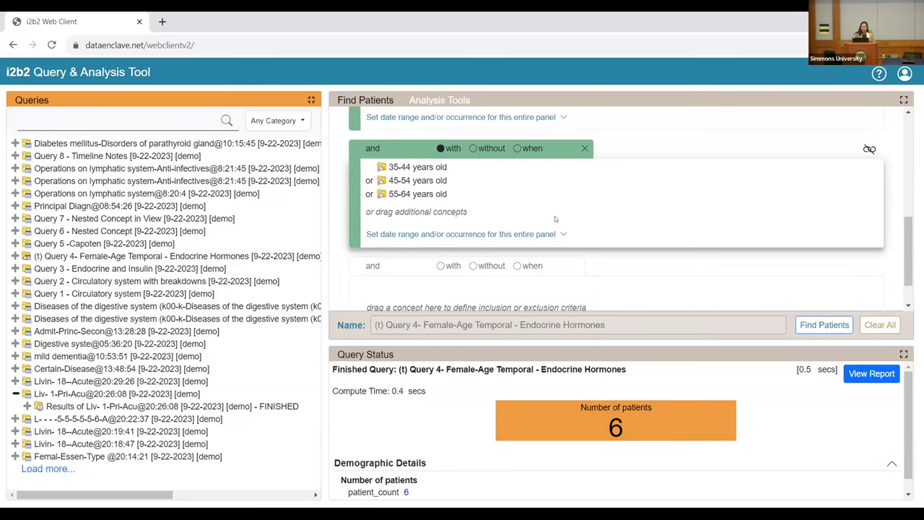
scroll(555, 216, "up", 2)
mouse_move(555, 219)
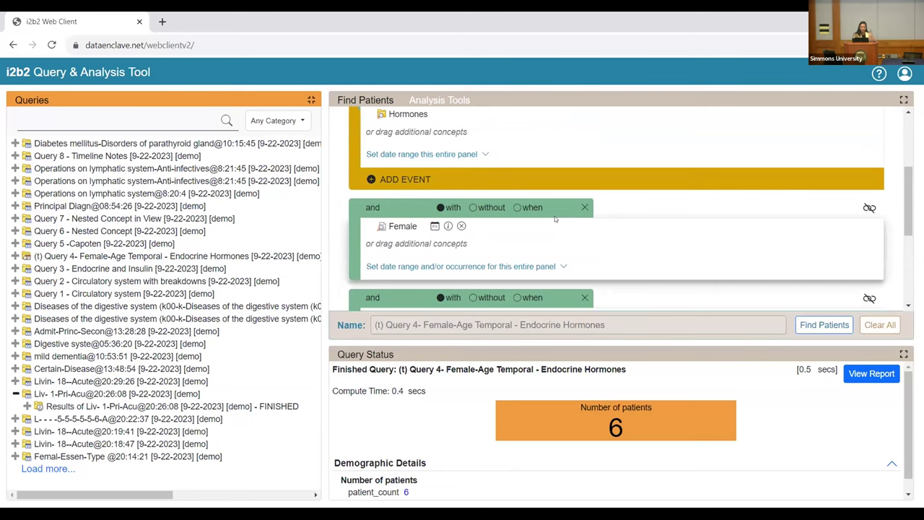
scroll(566, 158, "up", 2)
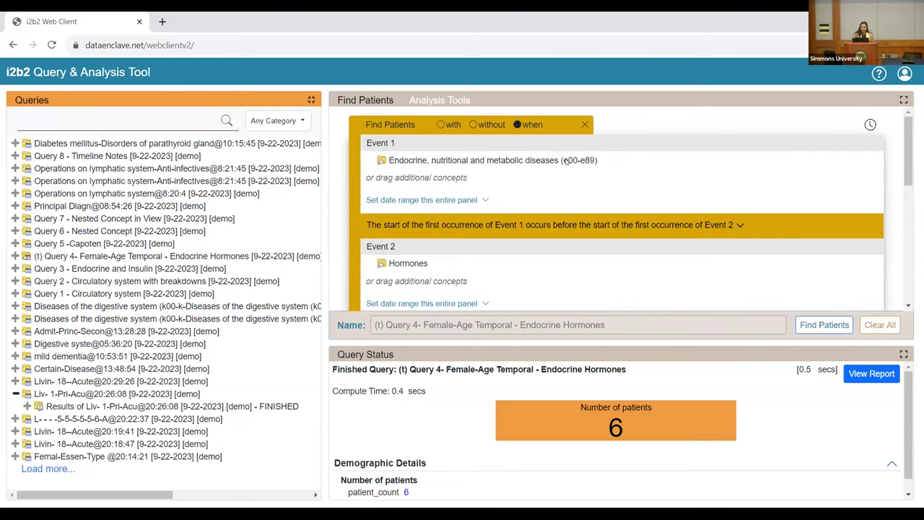
right_click(517, 125)
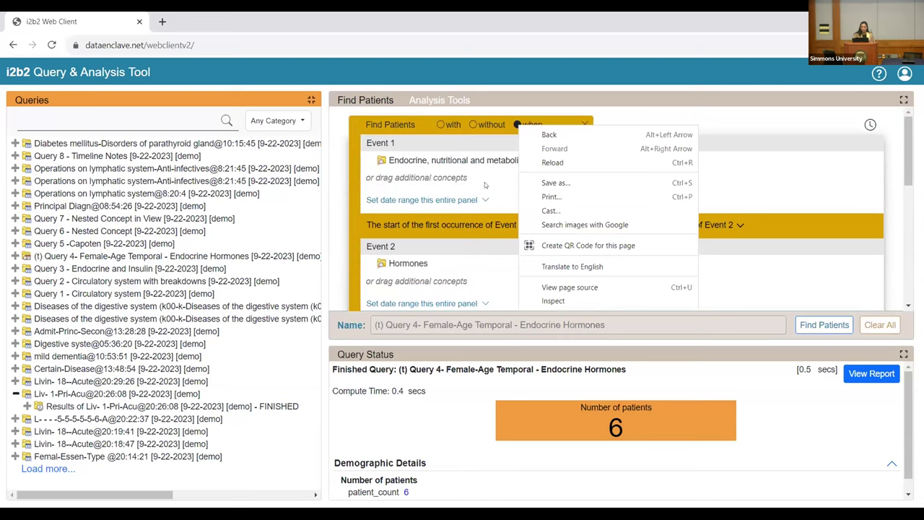
left_click(762, 166)
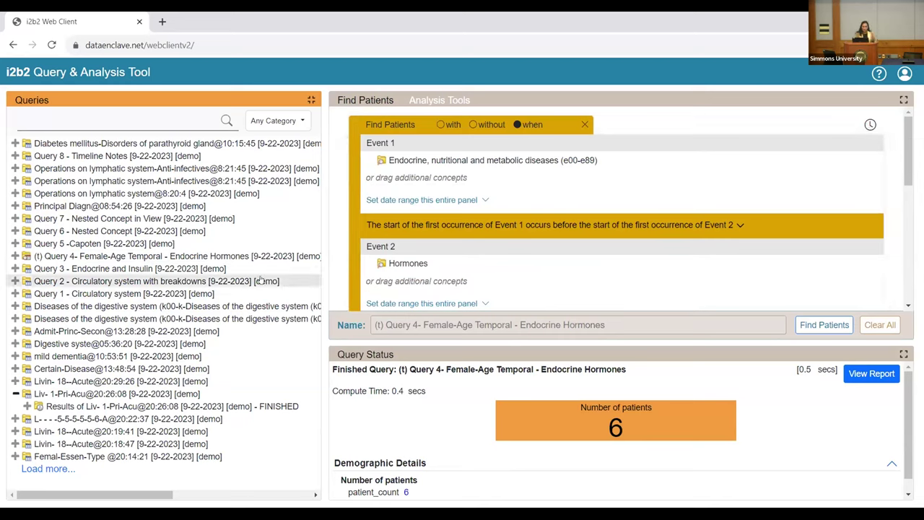
Step: Restore the Terms panel and add Circulatory system to Event 1
left_click(311, 100)
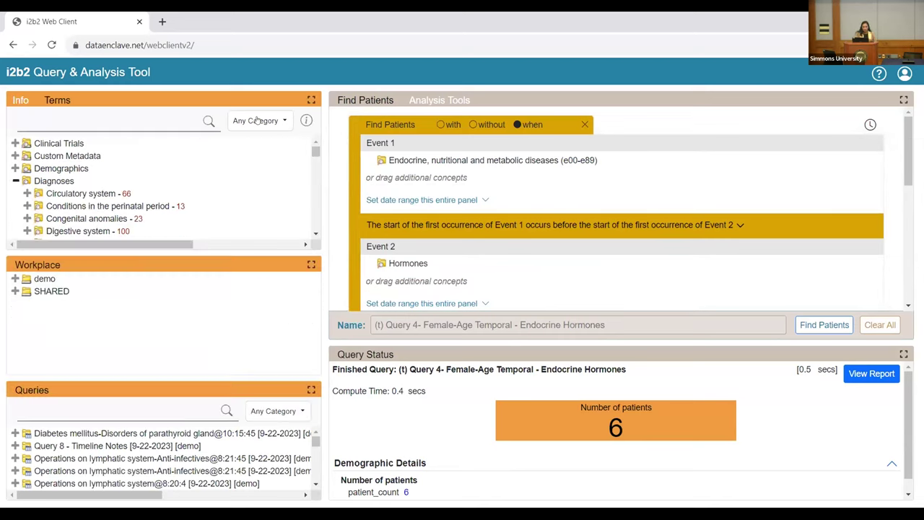
left_click_drag(66, 189, 468, 185)
scroll(473, 158, "down", 1)
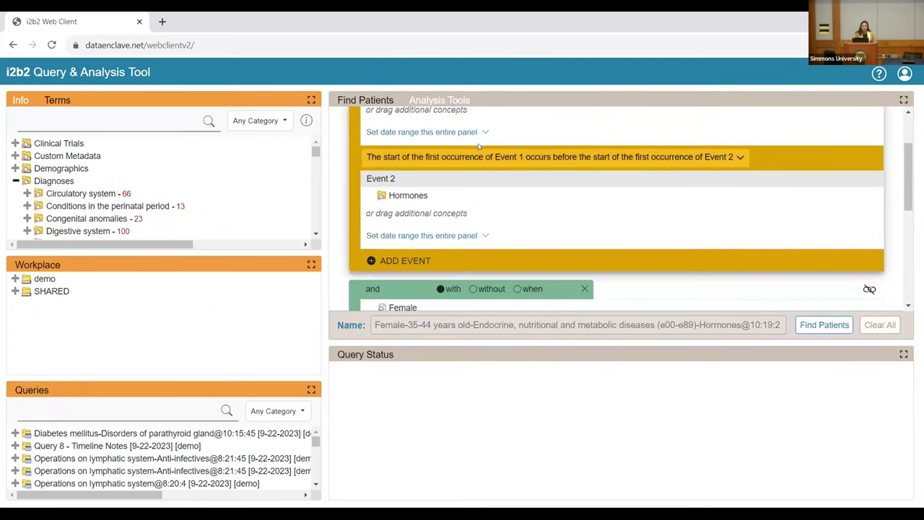
Step: Make Event 1 start before Event 2 by ≥ 8 days and ≥ 0 days, then collapse the timing
left_click(738, 156)
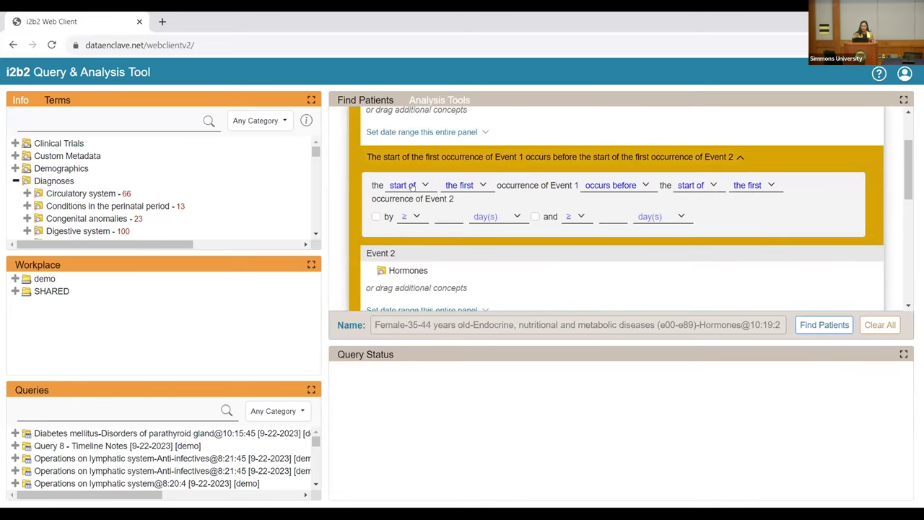
left_click(413, 186)
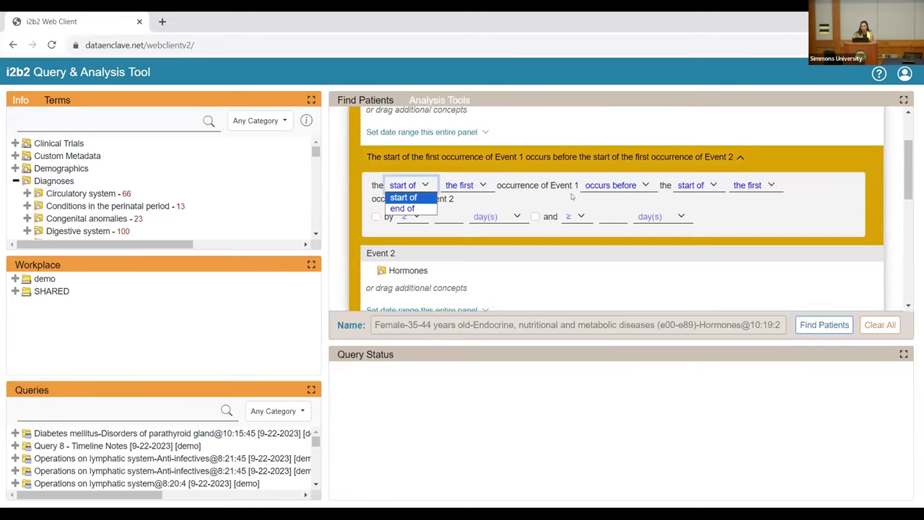
right_click(379, 217)
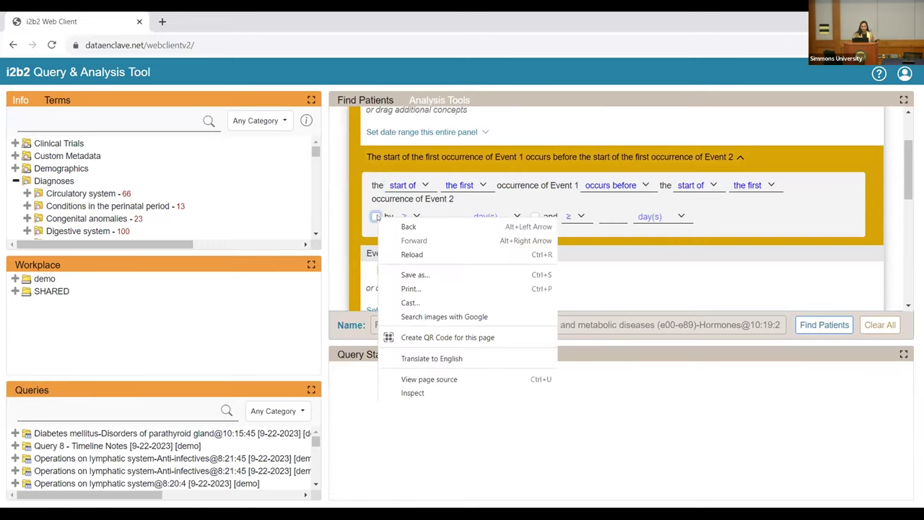
left_click(376, 216)
left_click(446, 218)
type("8")
left_click(535, 217)
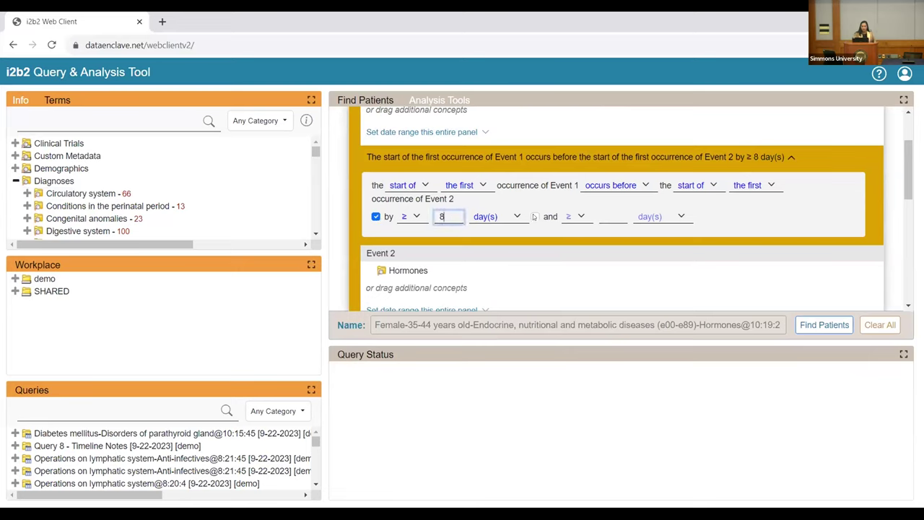
left_click(627, 192)
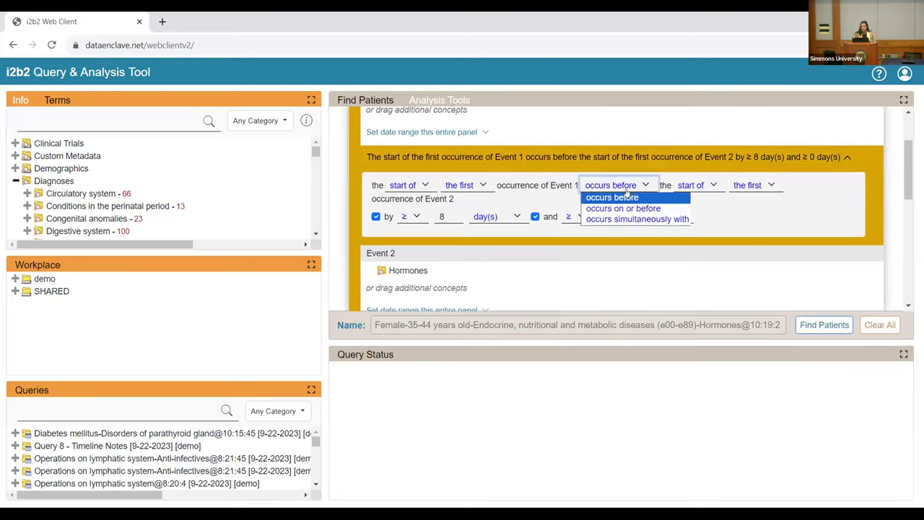
left_click(848, 157)
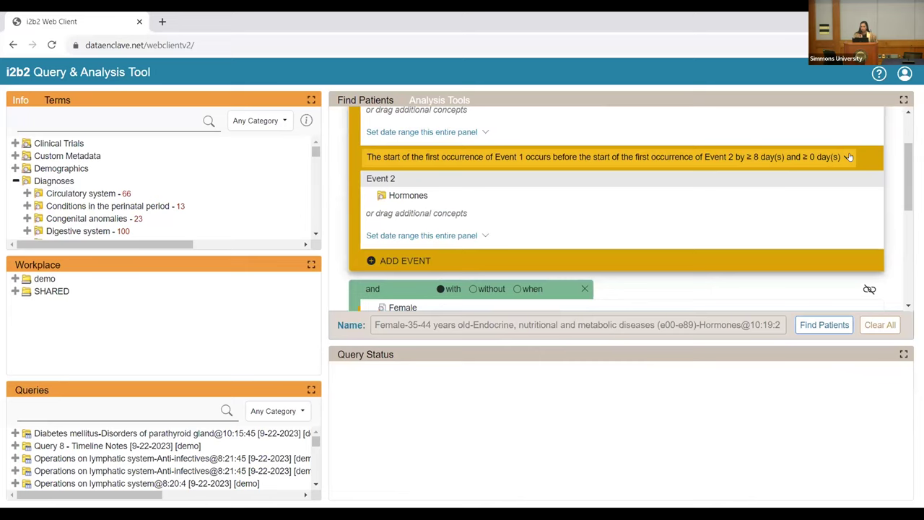
Step: Clear All, reload (t) Query 4 - Female-Age Temporal to review it, then Clear All again
left_click(881, 327)
scroll(246, 459, "down", 3)
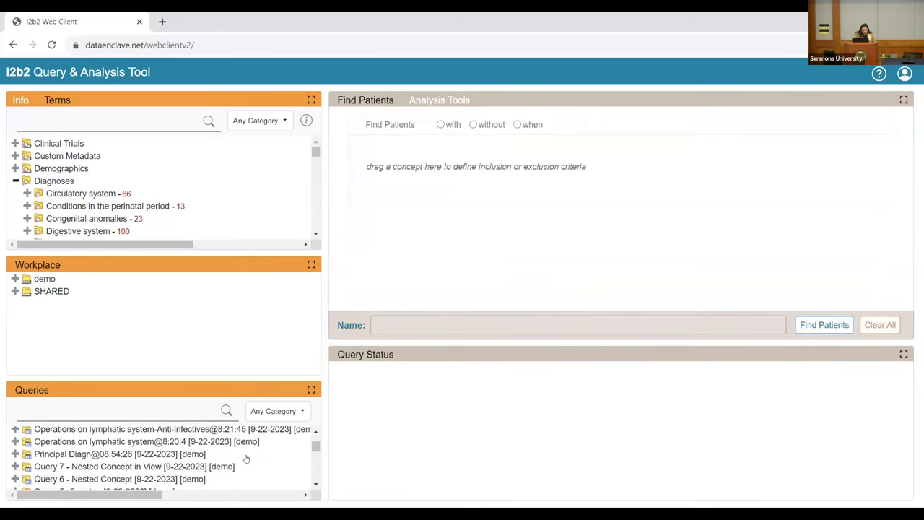
scroll(217, 466, "down", 3)
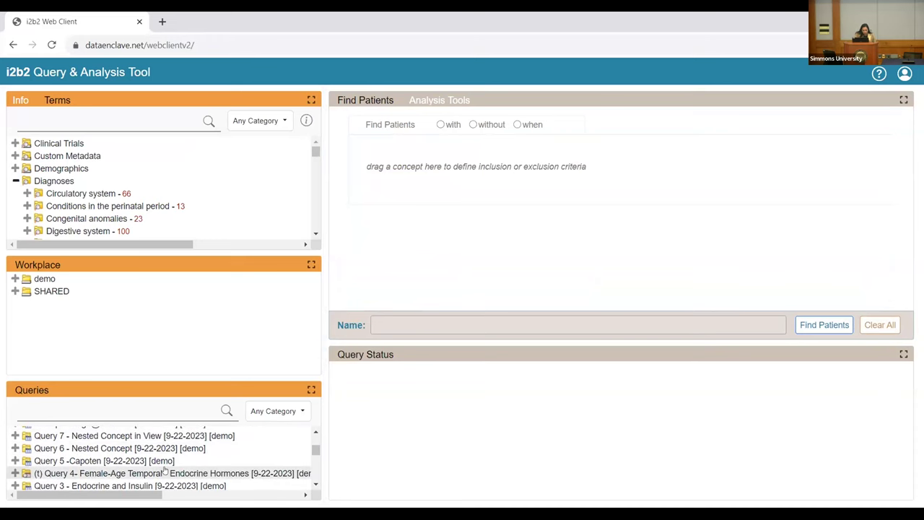
left_click_drag(165, 469, 481, 361)
scroll(744, 446, "down", 1)
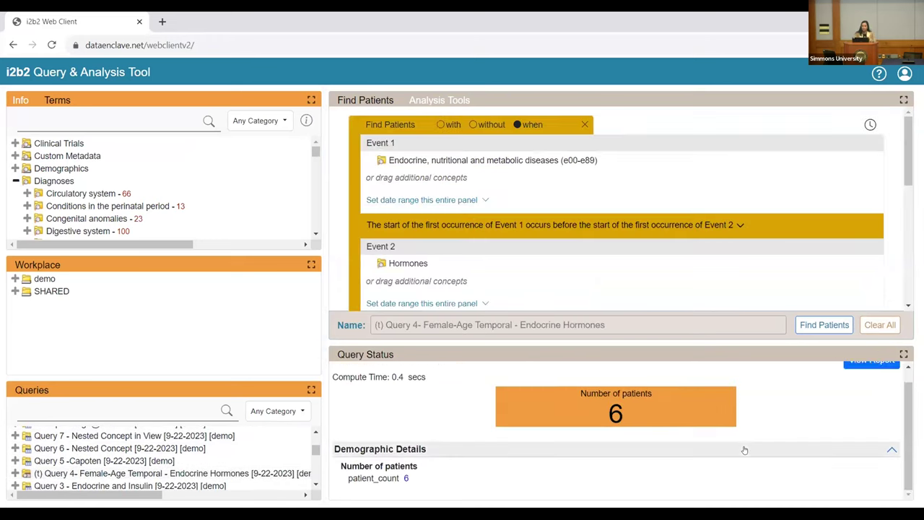
scroll(744, 433, "up", 1)
scroll(594, 176, "down", 5)
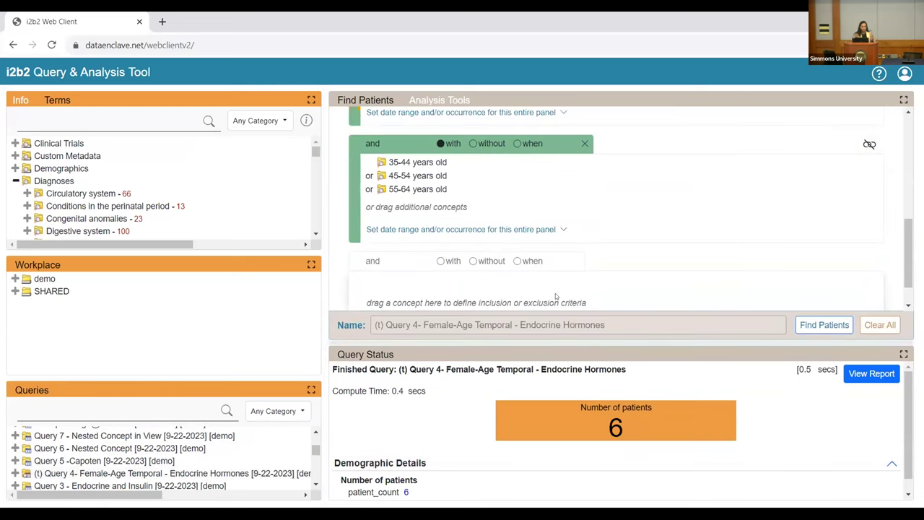
scroll(197, 475, "up", 5)
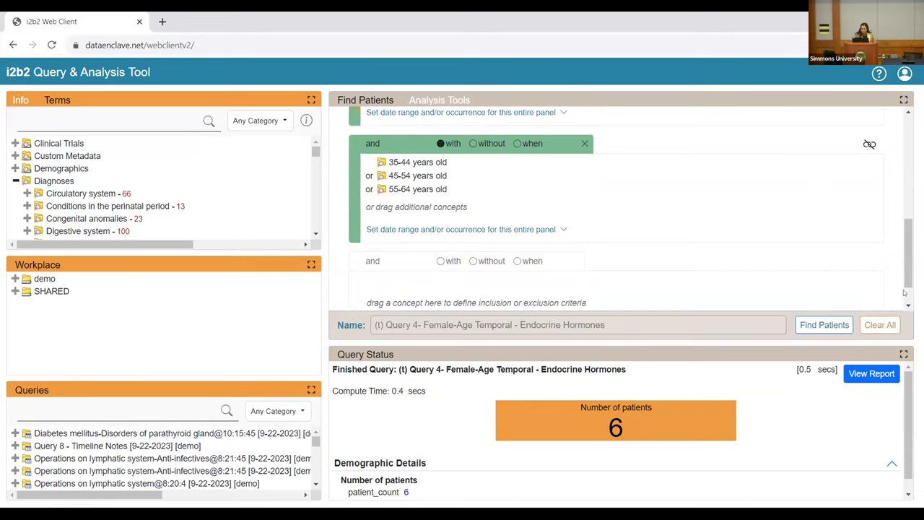
left_click(881, 325)
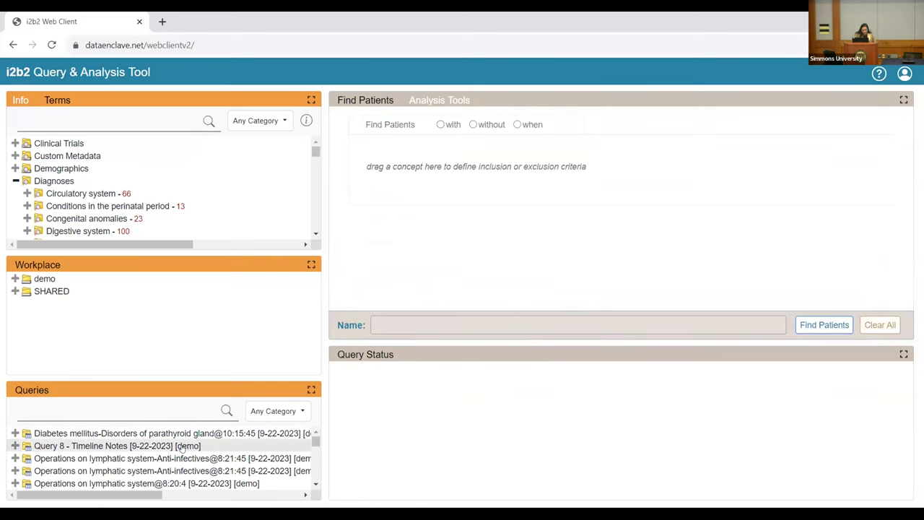
Step: Load Query 5 -Capoten (0 patients), glancing at the Info tab before returning to Terms
scroll(182, 448, "down", 2)
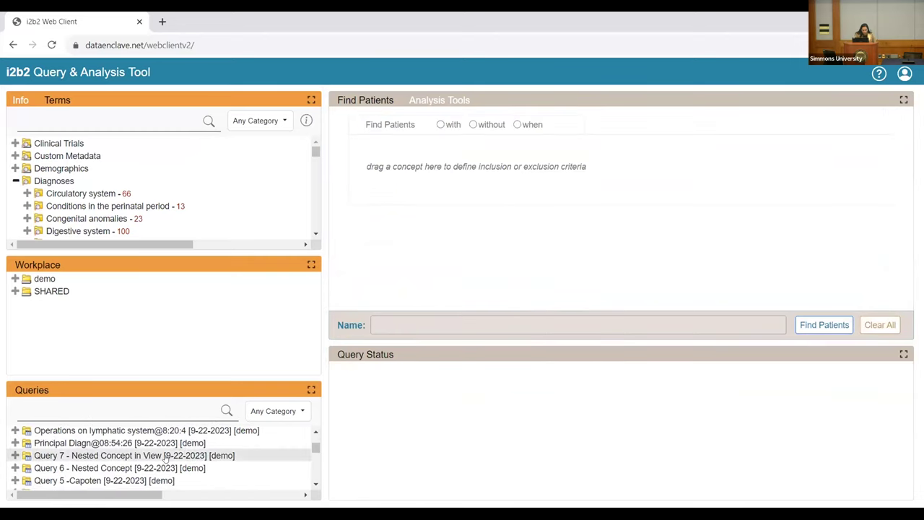
scroll(164, 459, "down", 1)
left_click_drag(148, 474, 509, 315)
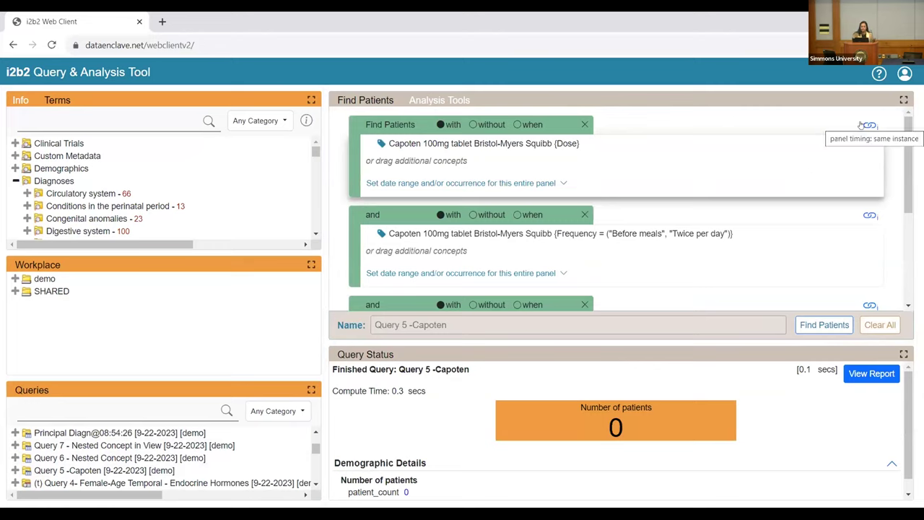
left_click(16, 100)
right_click(16, 99)
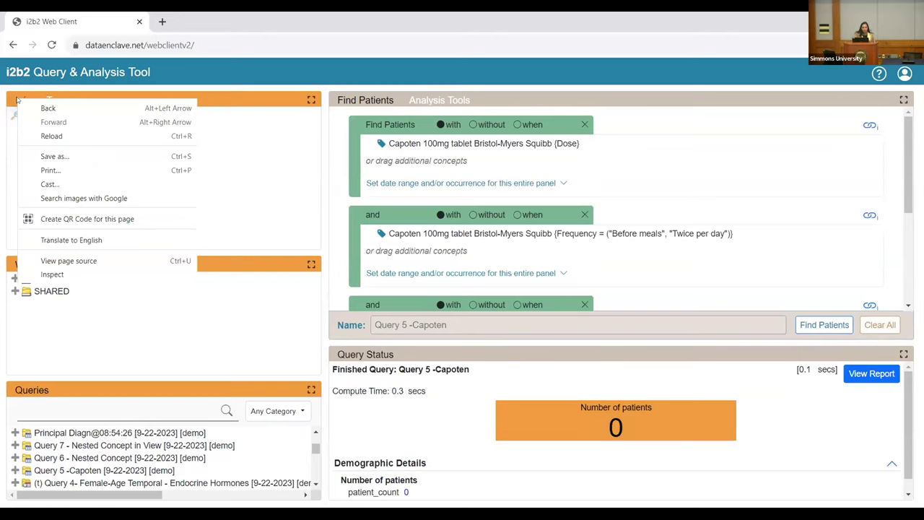
double_click(21, 100)
left_click(50, 100)
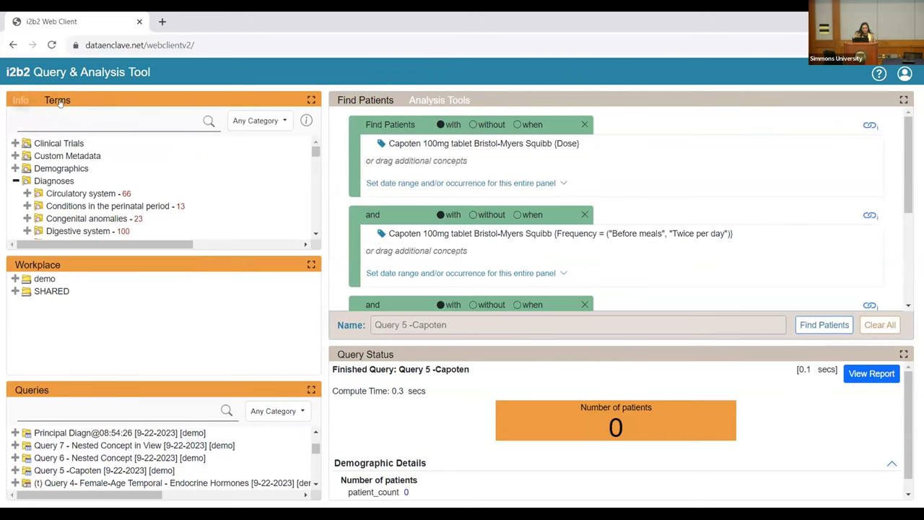
Step: Re-enable modifiers by unchecking Disable Modifiers in the Terms options and saving
right_click(63, 105)
left_click(94, 113)
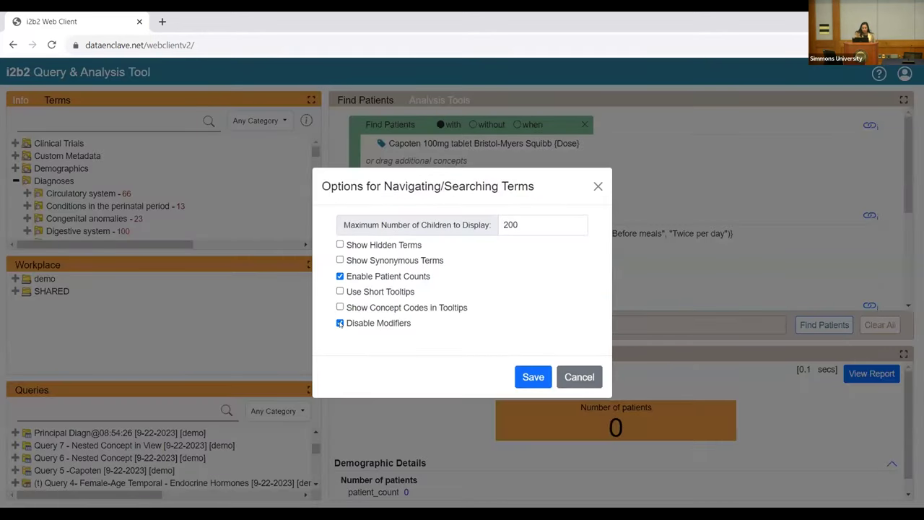
left_click(340, 322)
left_click(532, 376)
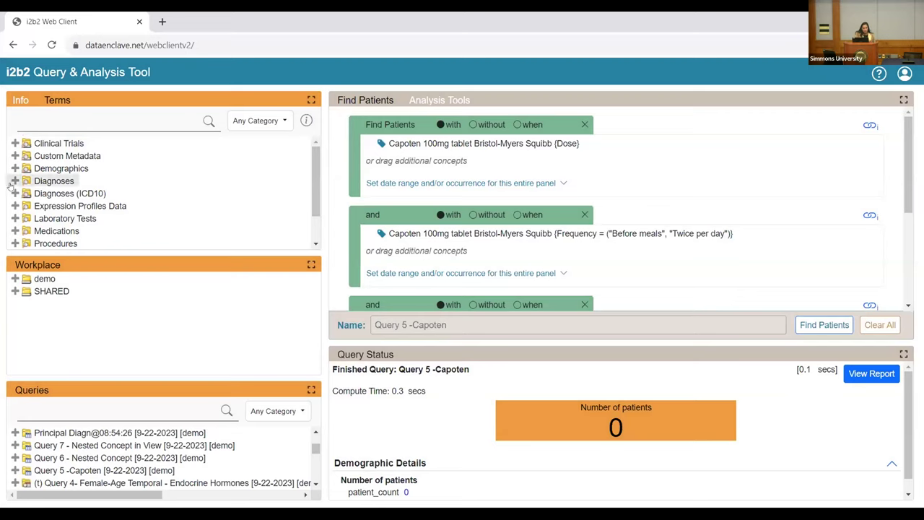
Step: Expand Medications and maximize Find Patients to reveal the third Capoten Route panel
scroll(14, 217, "down", 1)
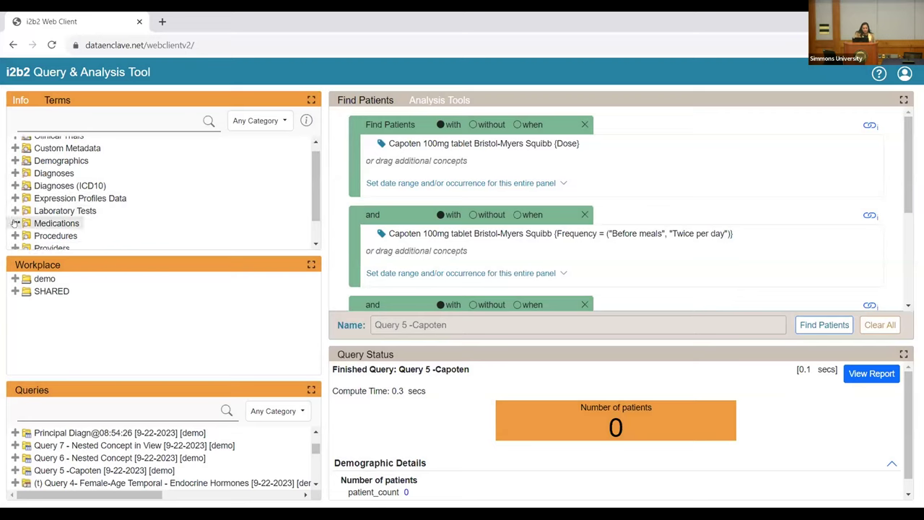
left_click(14, 224)
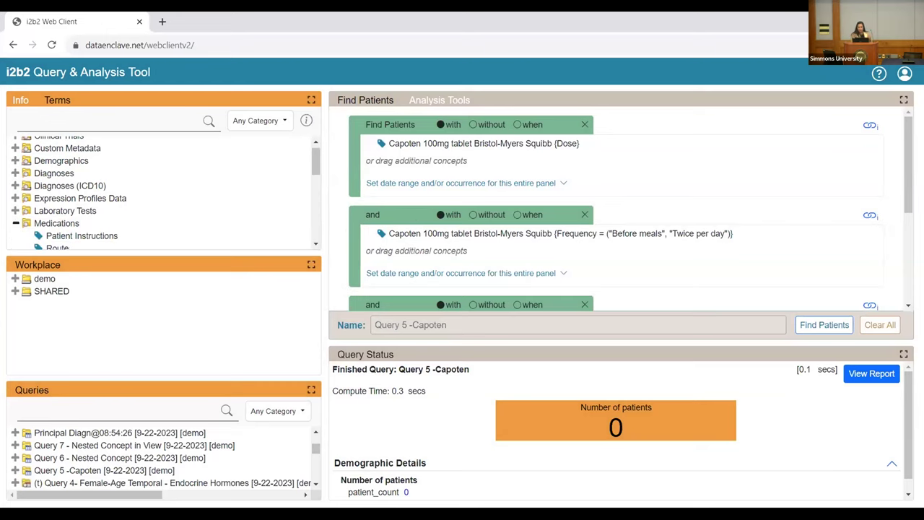
left_click(904, 101)
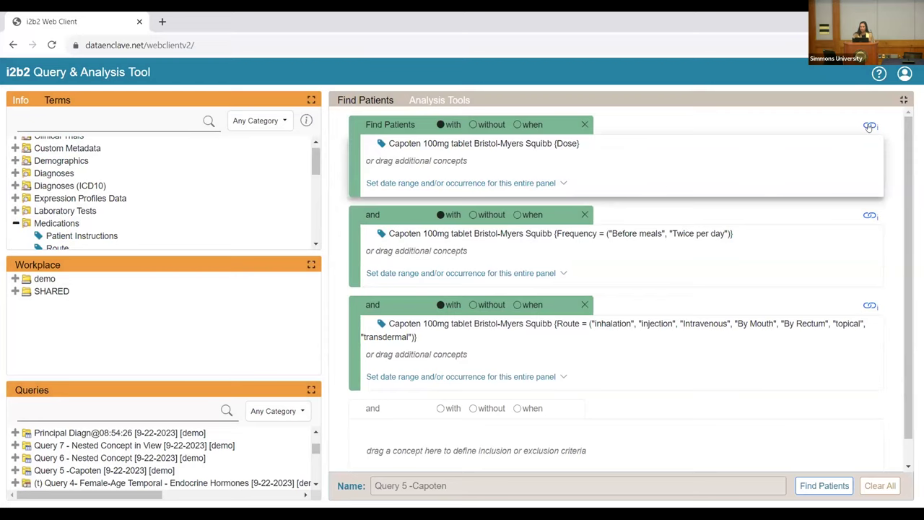
Step: Expand Diagnoses and add Circulatory system to the empty fourth panel
scroll(649, 325, "down", 1)
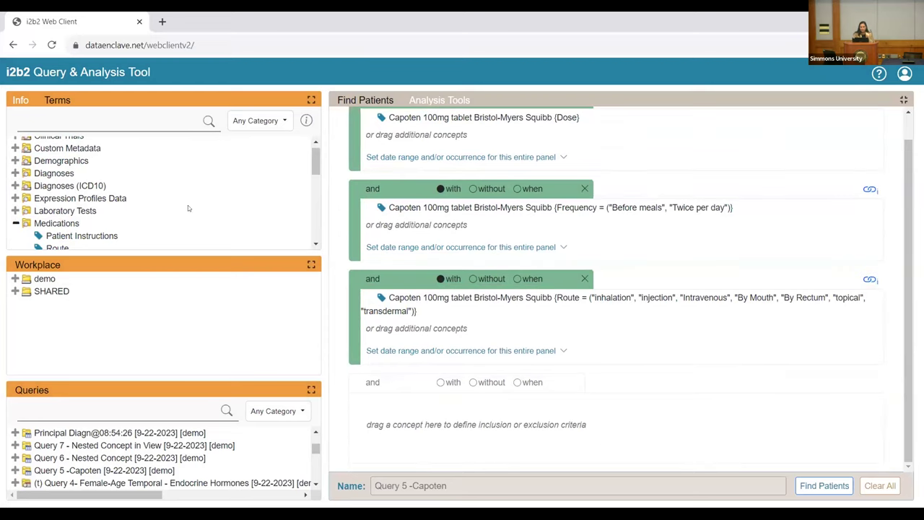
double_click(58, 173)
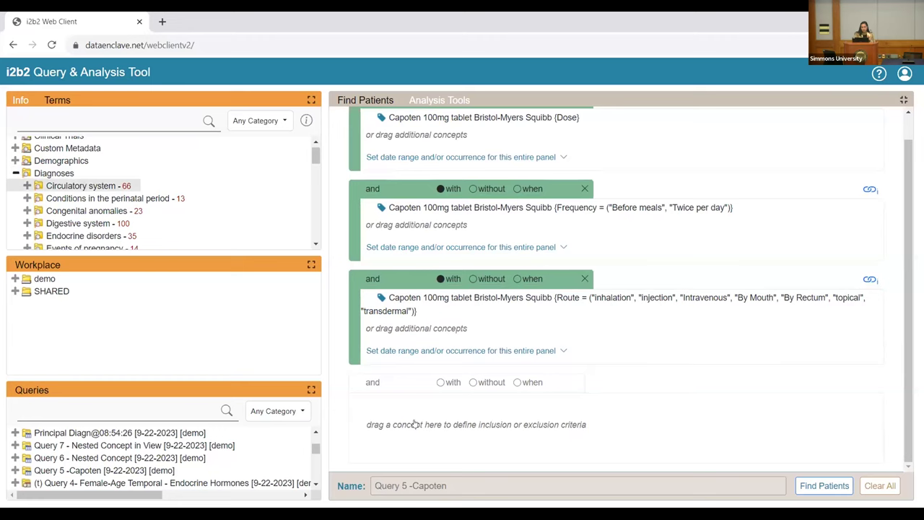
left_click_drag(877, 379, 875, 380)
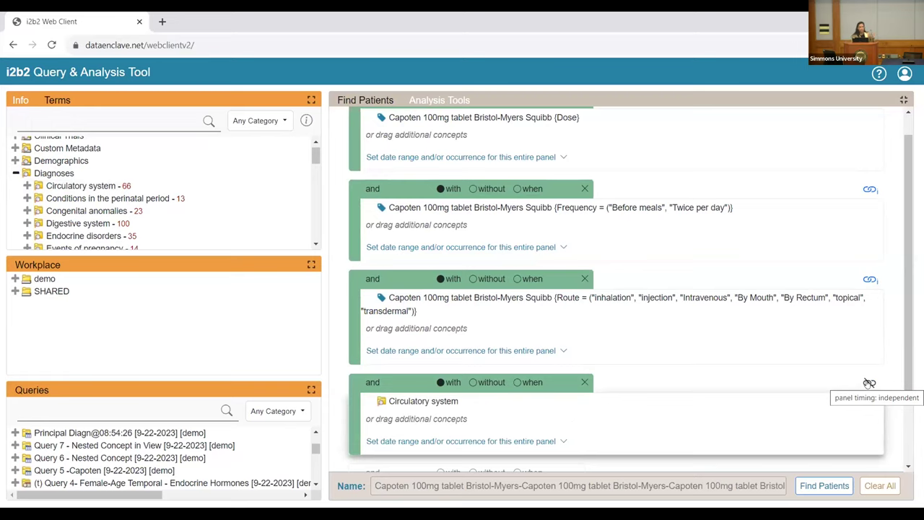
Step: Try linking the Circulatory system panel by same encounter, then set it to unlinked
left_click(869, 383)
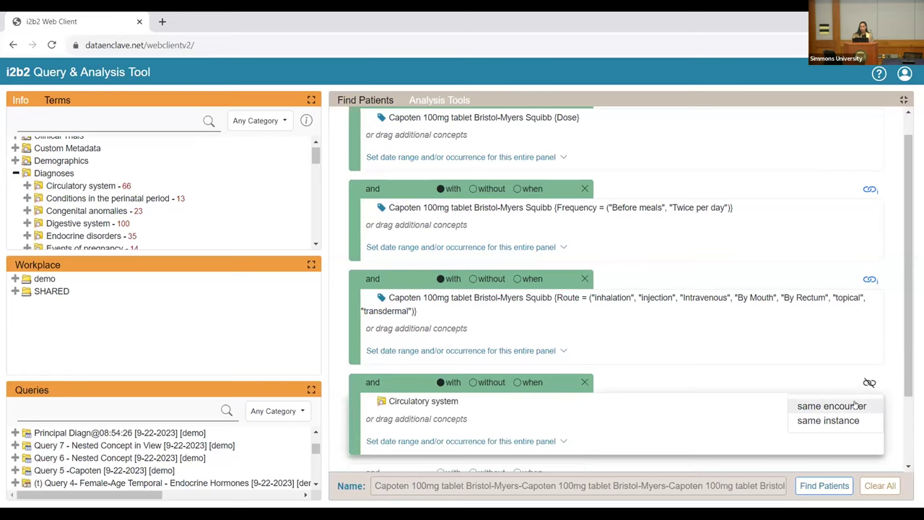
left_click(856, 406)
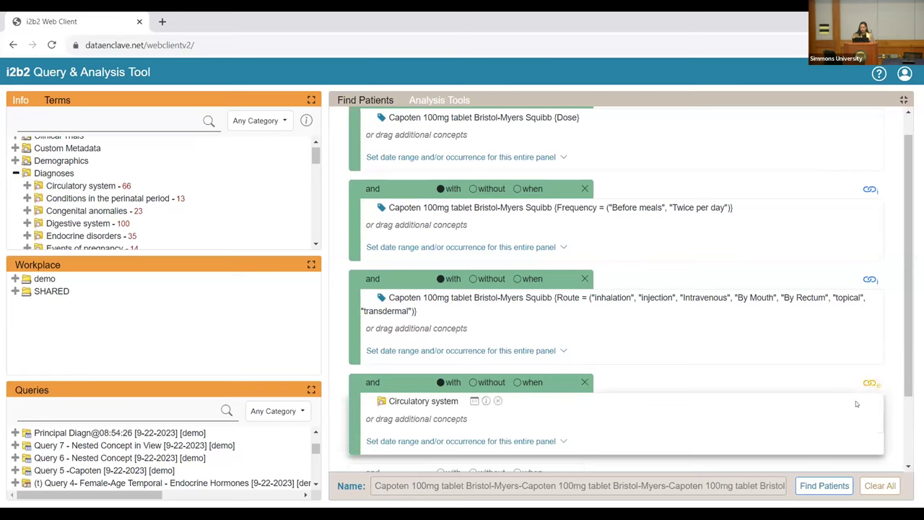
left_click(874, 283)
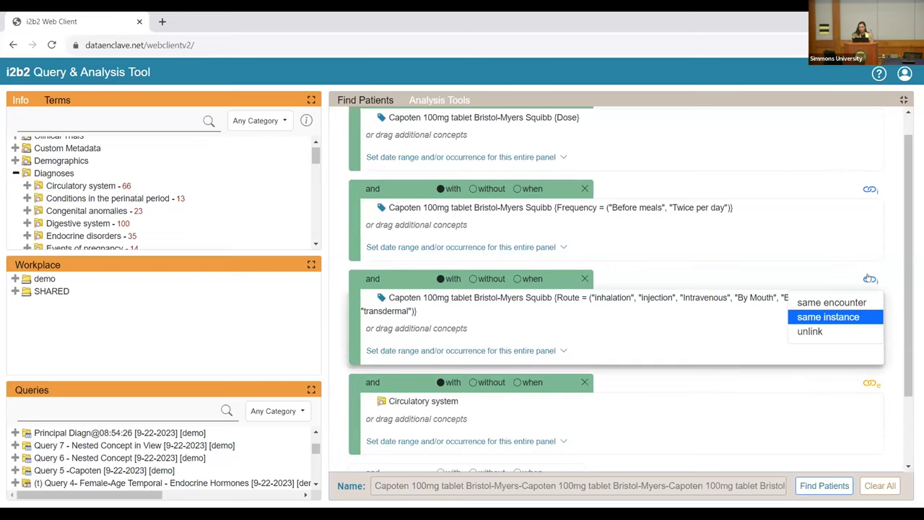
left_click(870, 383)
left_click(826, 433)
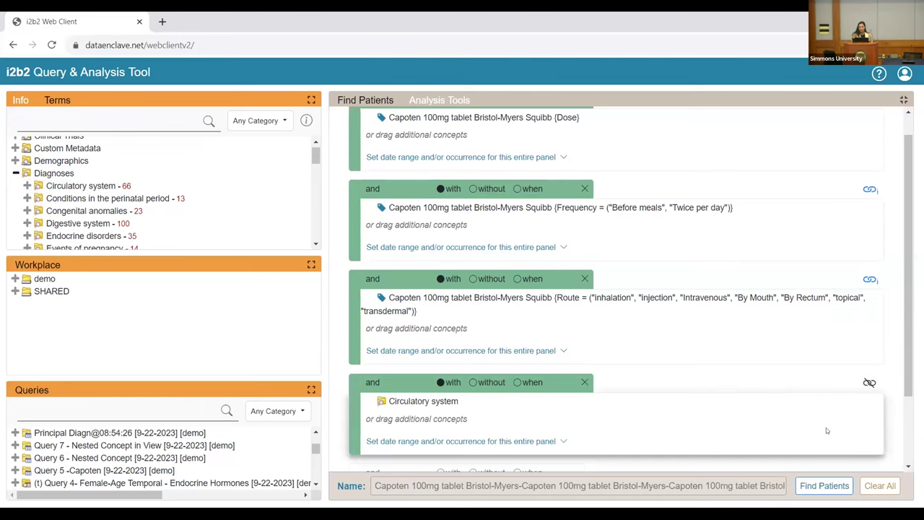
right_click(827, 431)
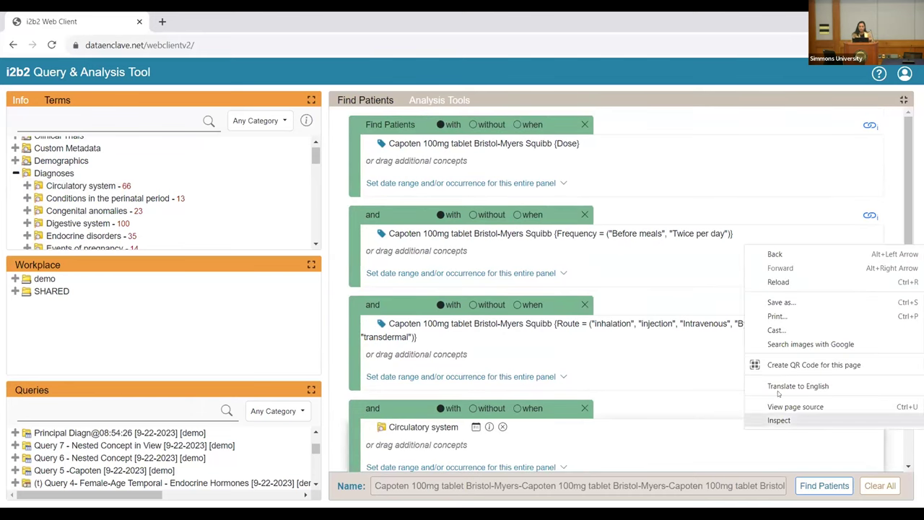
left_click(634, 215)
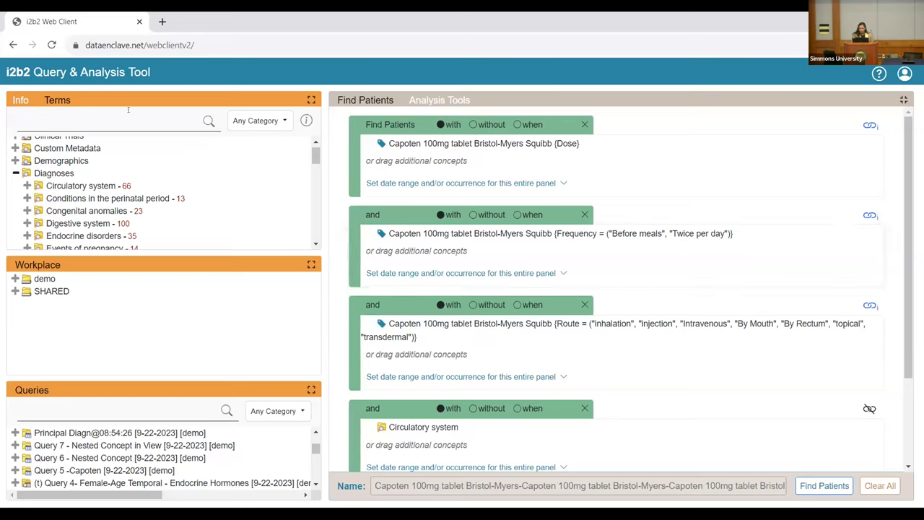
Step: Add VITAMIN B12 UNSAT BIND CAPA from Laboratory Tests > Chemistry > Anemia Related Studies to panel one
left_click(27, 186)
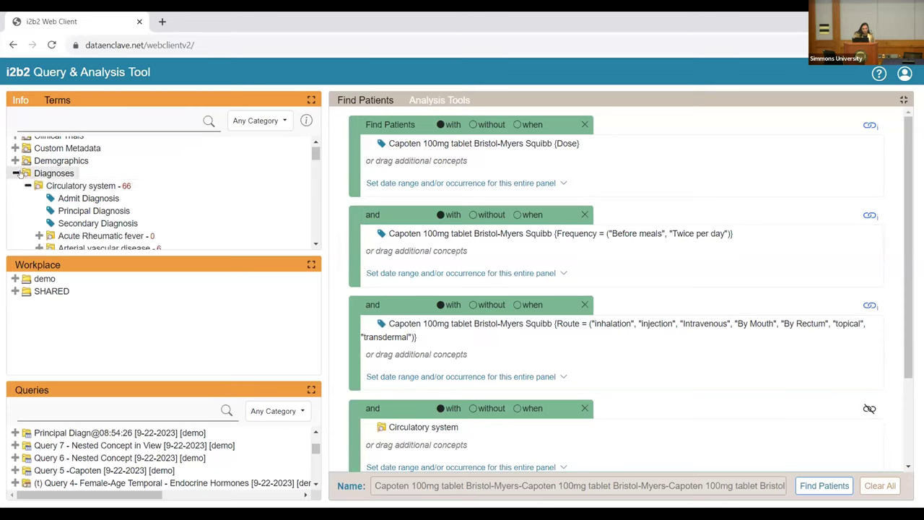
left_click(16, 173)
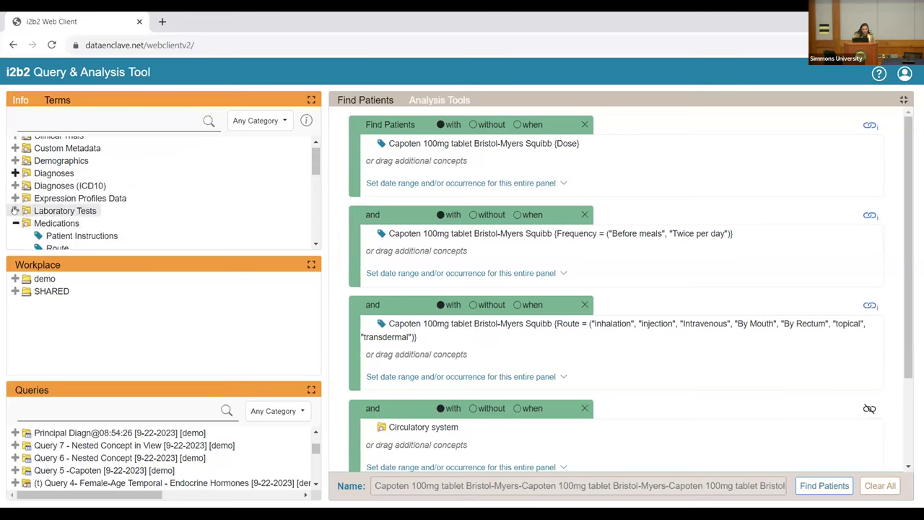
left_click(15, 210)
left_click(28, 223)
scroll(40, 235, "down", 1)
left_click(40, 193)
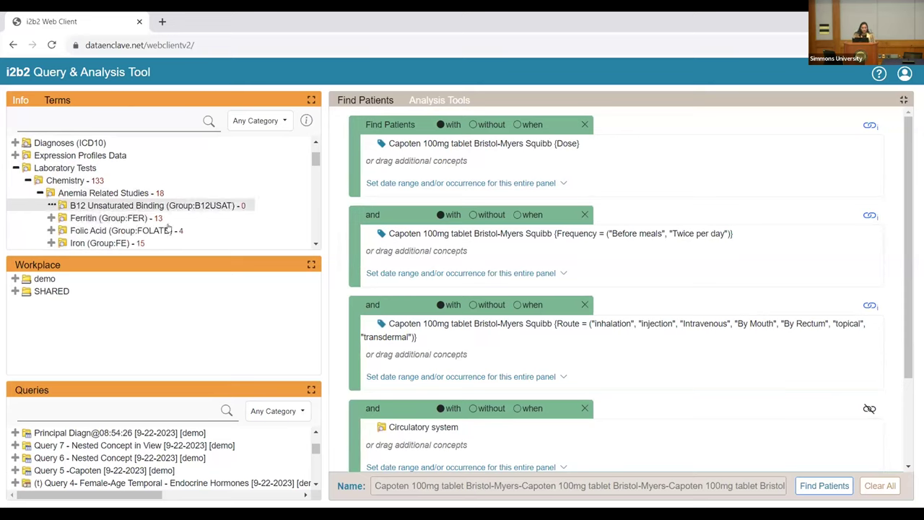
left_click(52, 205)
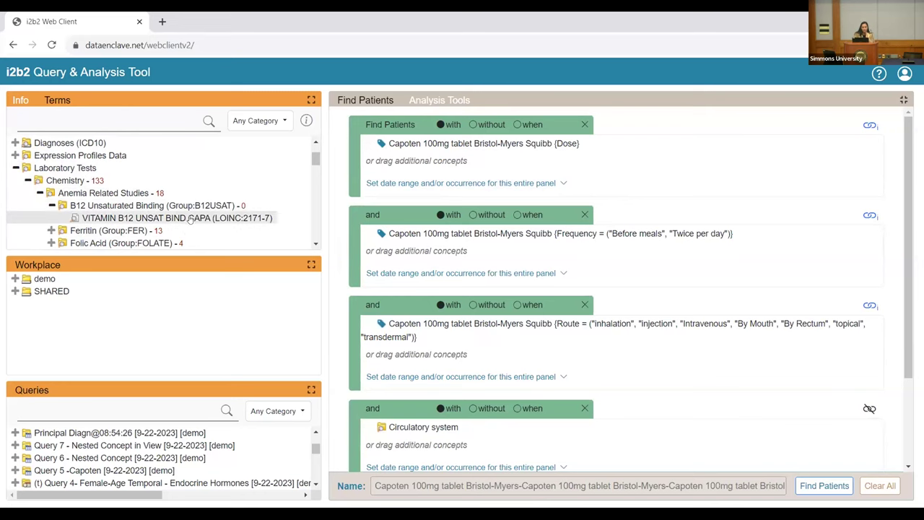
left_click_drag(229, 220, 433, 162)
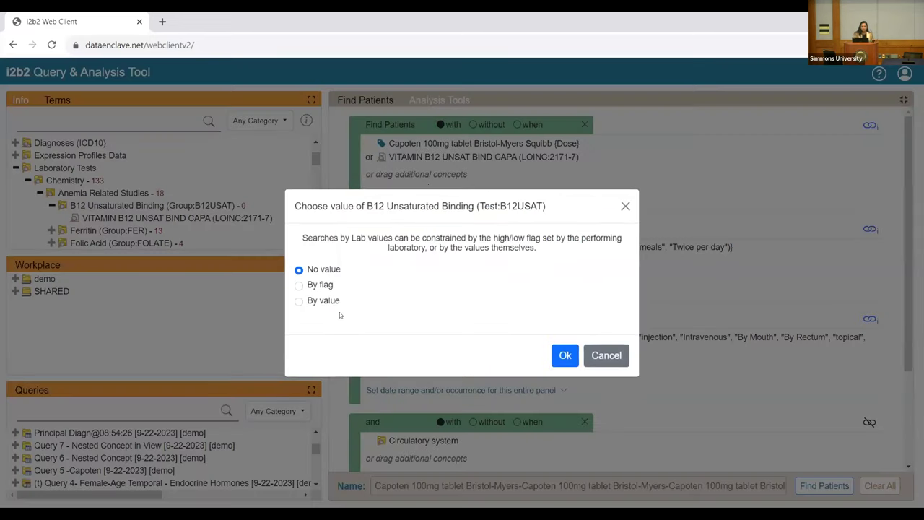
Step: Constrain the B12 test by value to <= 1000 ng/l and confirm
left_click(297, 285)
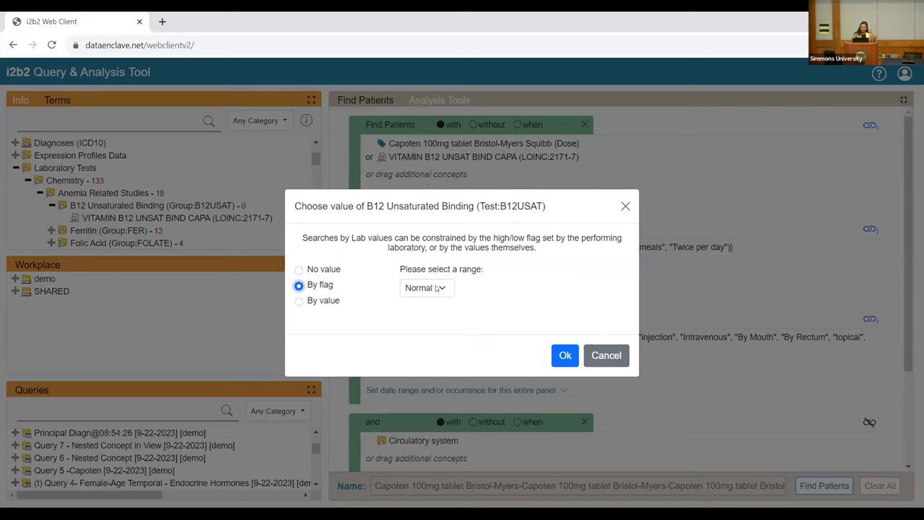
left_click(436, 287)
left_click(298, 301)
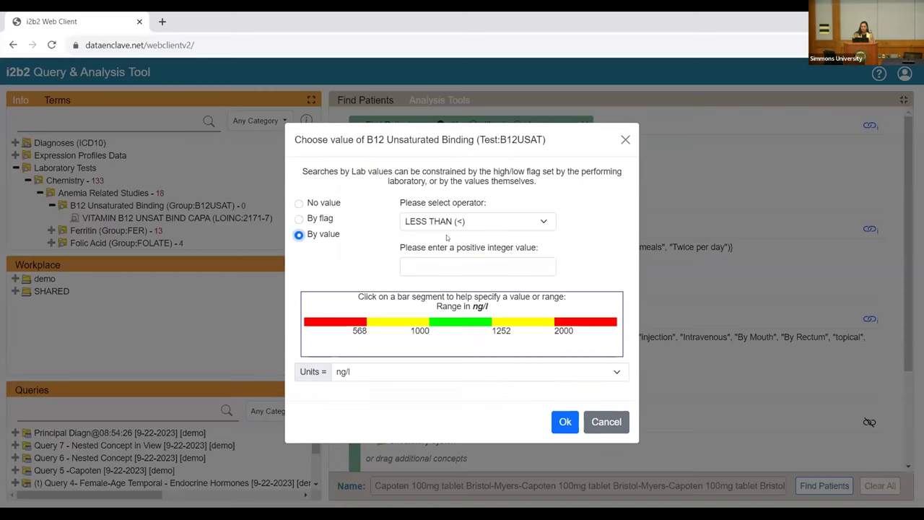
left_click(382, 320)
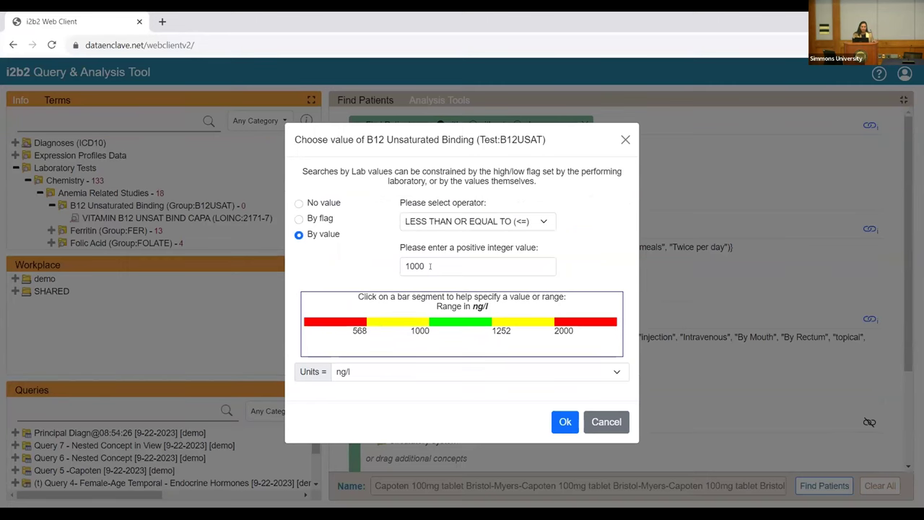
left_click(570, 420)
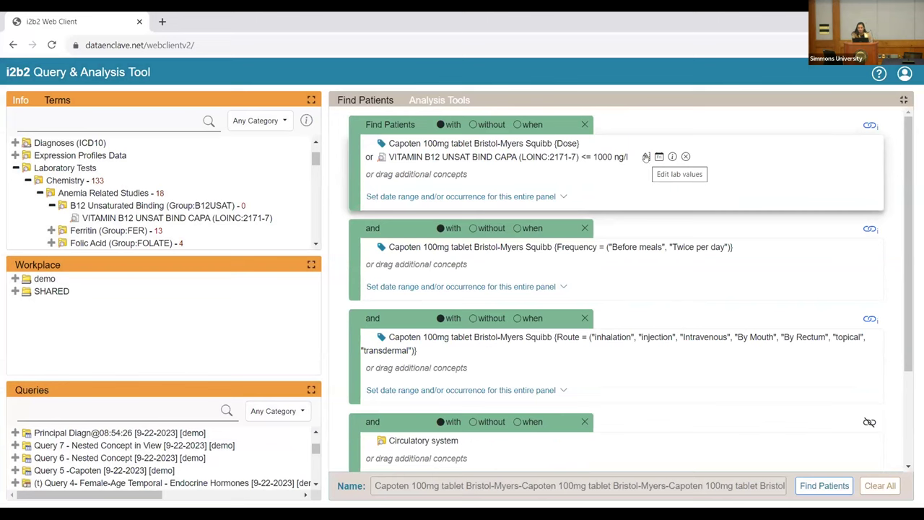
left_click(646, 157)
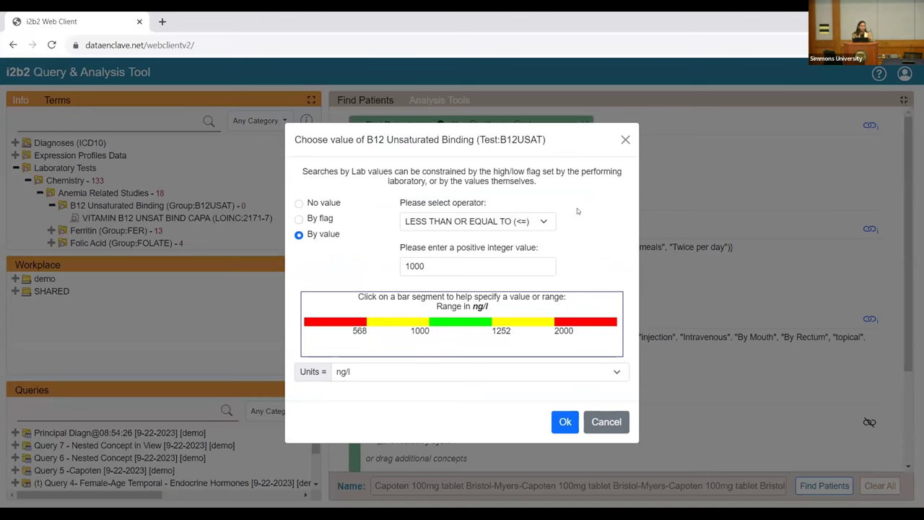
left_click(626, 140)
mouse_move(750, 248)
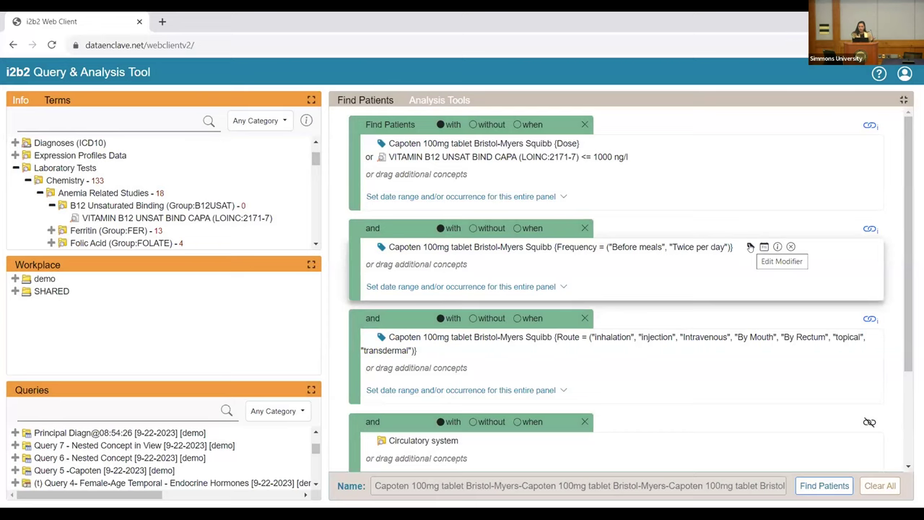
left_click(750, 247)
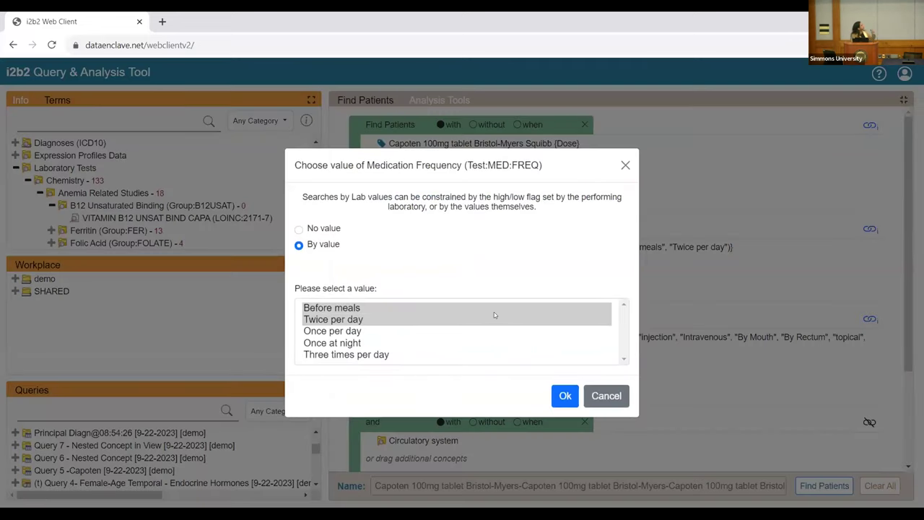
left_click(625, 167)
Step: Clear the query, load Query 8 - Timeline Notes and show its 90-patient Query Status
left_click(879, 486)
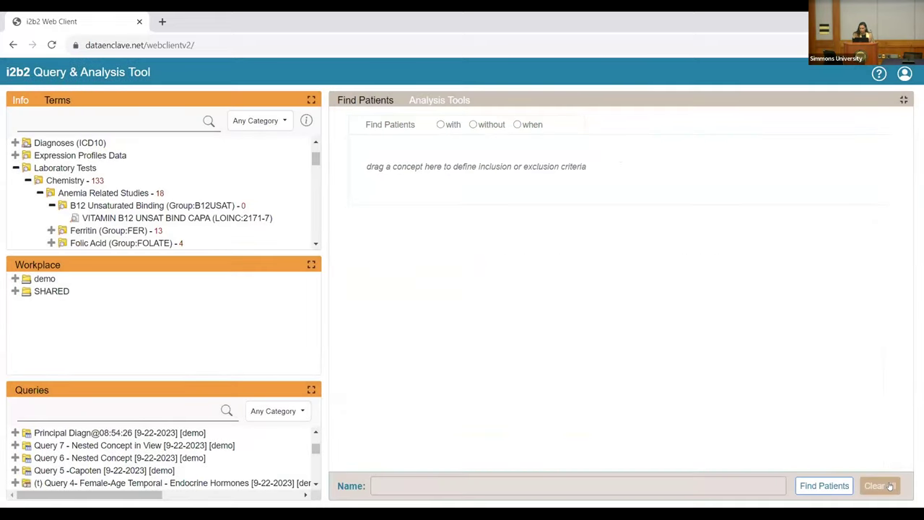
scroll(228, 462, "up", 1)
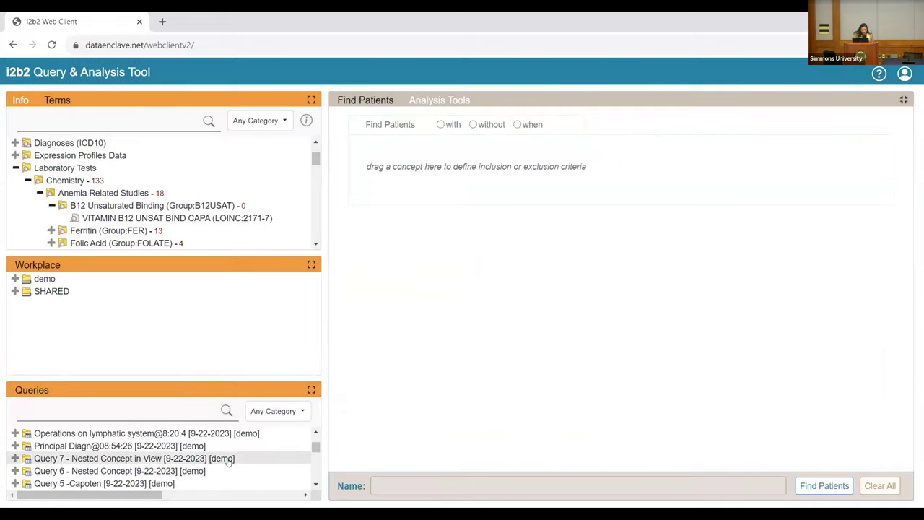
scroll(210, 454, "up", 4)
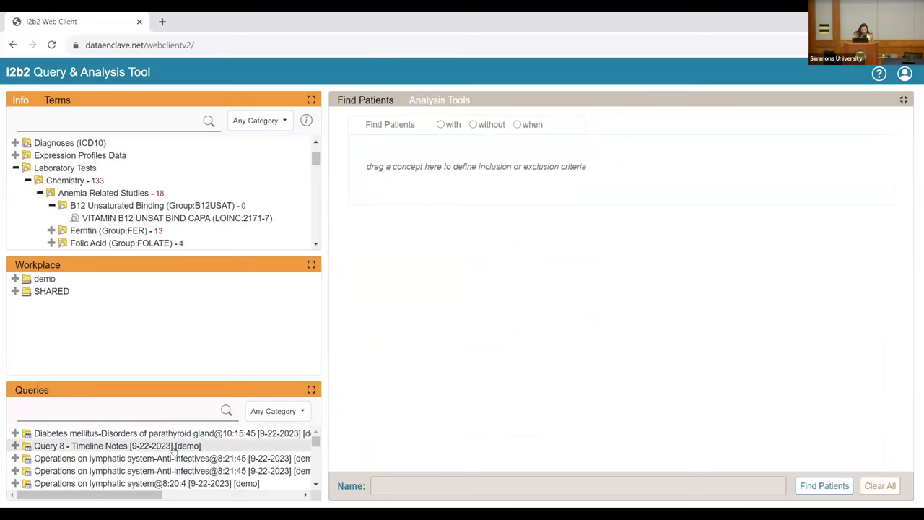
left_click_drag(173, 450, 433, 489)
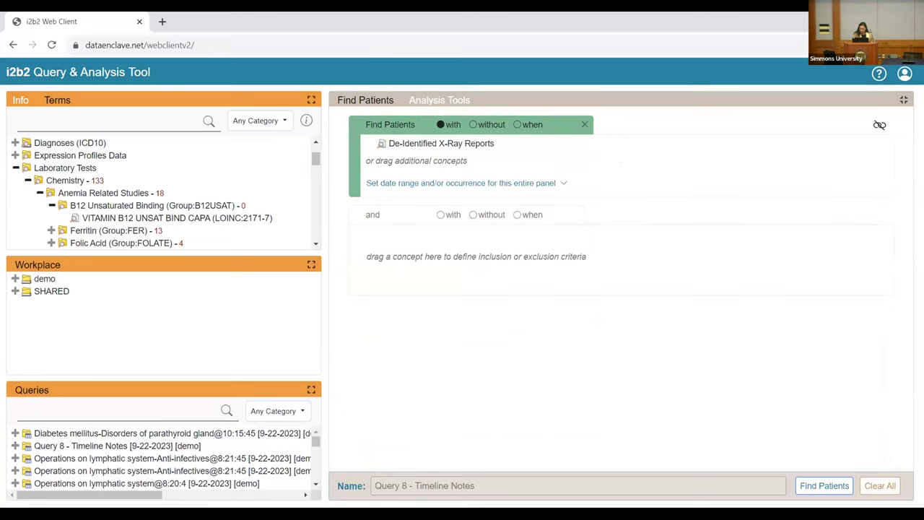
left_click(903, 100)
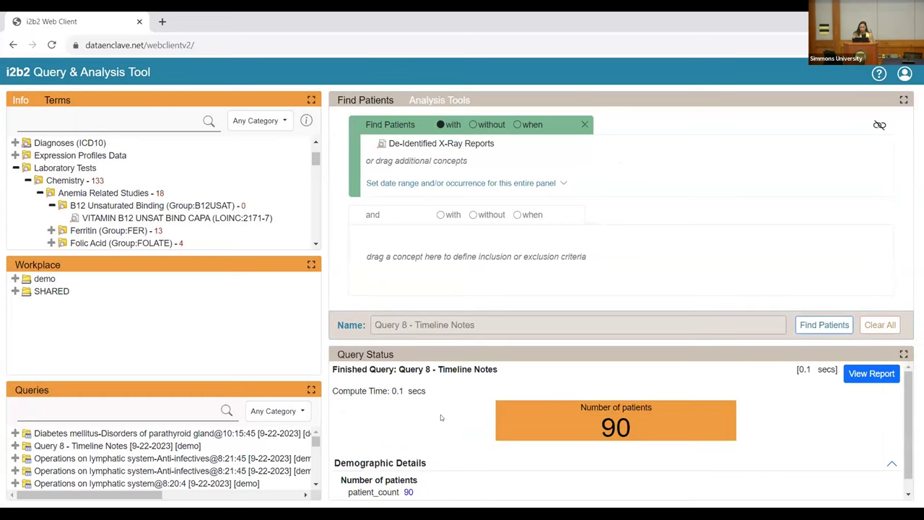
left_click_drag(462, 390, 559, 85)
left_click(558, 84)
Step: Open Analysis Tools to list plugins such as Multiset Breakdowns, Demographics and Timeline
left_click(448, 105)
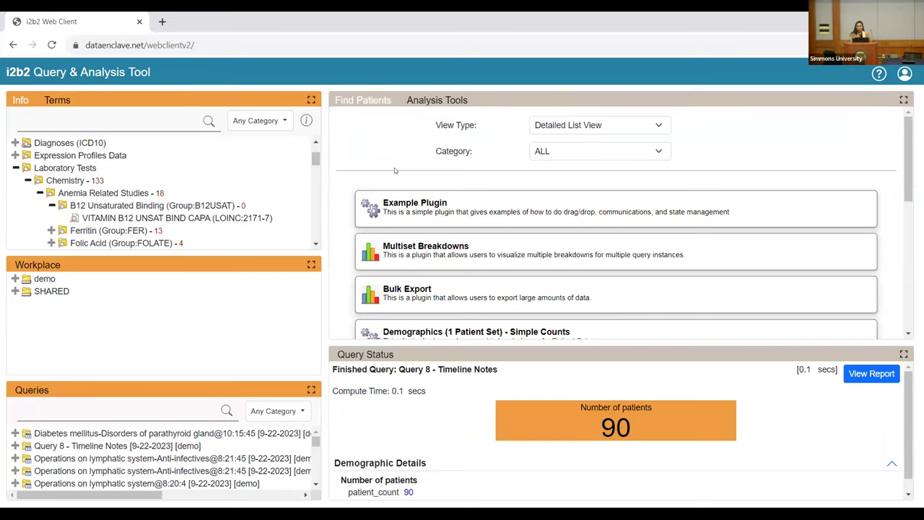
scroll(395, 167, "down", 2)
scroll(394, 167, "up", 2)
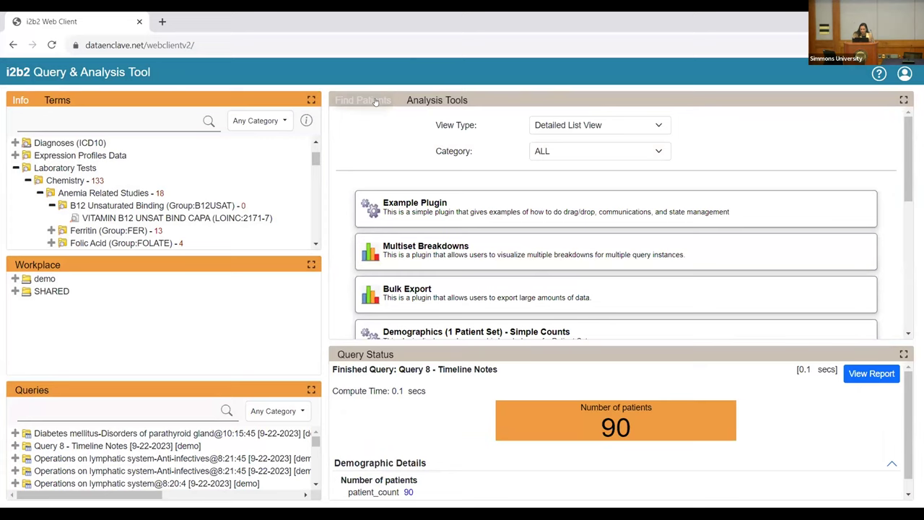
Step: Put Certain infectious and parasitic diseases (a00-b99) from Diagnoses (ICD10) into the query panel
left_click(375, 101)
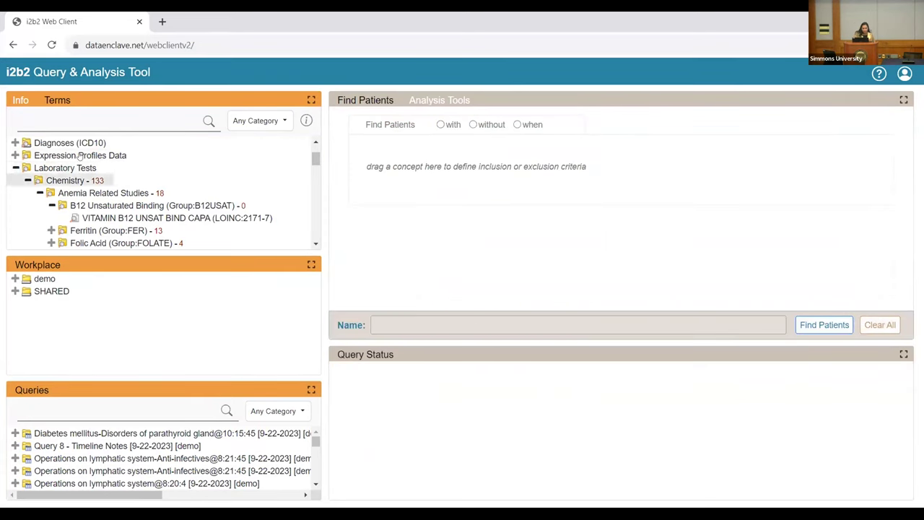
left_click(16, 167)
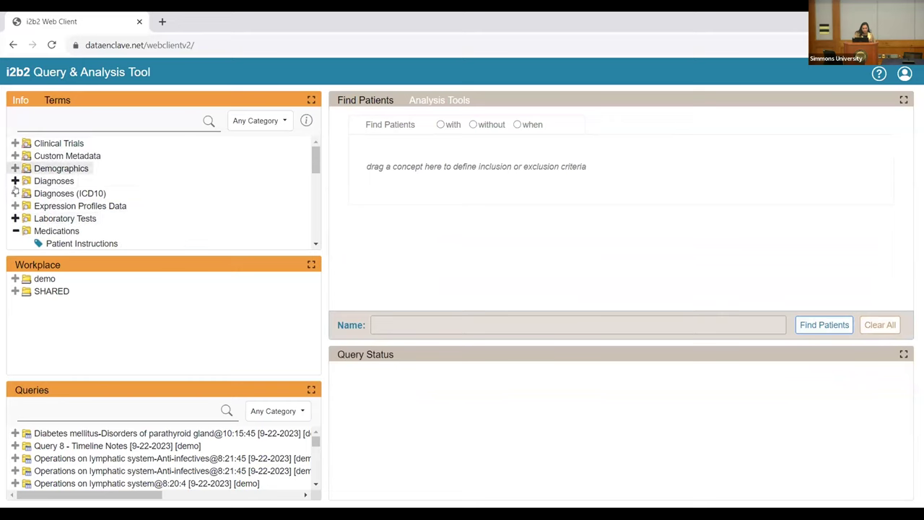
left_click(14, 193)
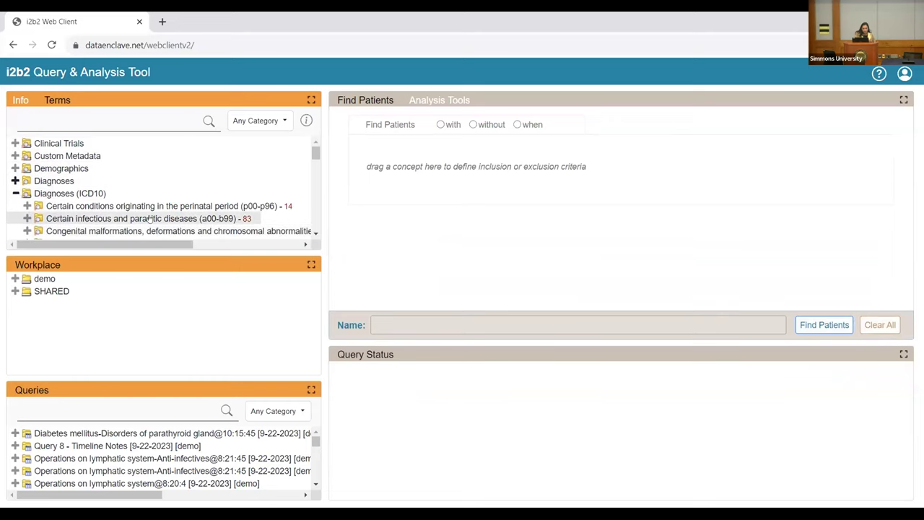
left_click_drag(189, 211, 468, 181)
Step: Run the query with Timeline added to the patient count, then view the timeline
left_click(815, 325)
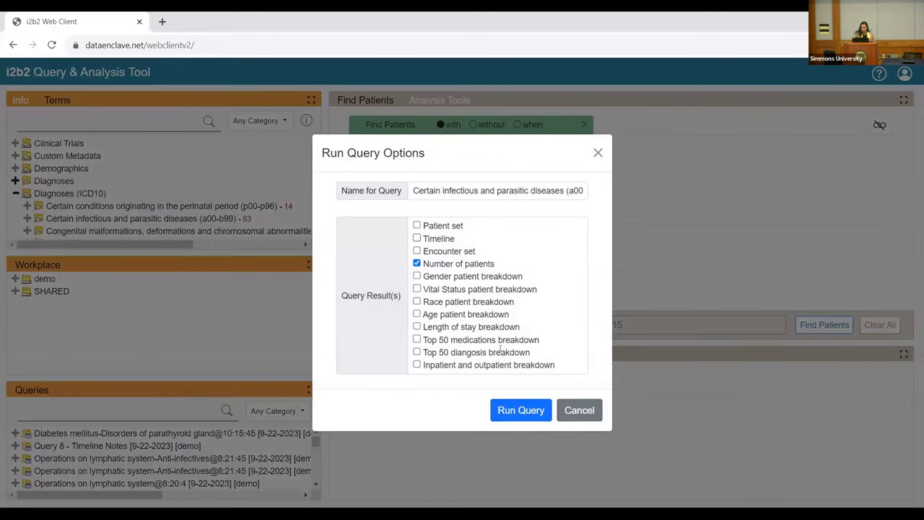
left_click(417, 238)
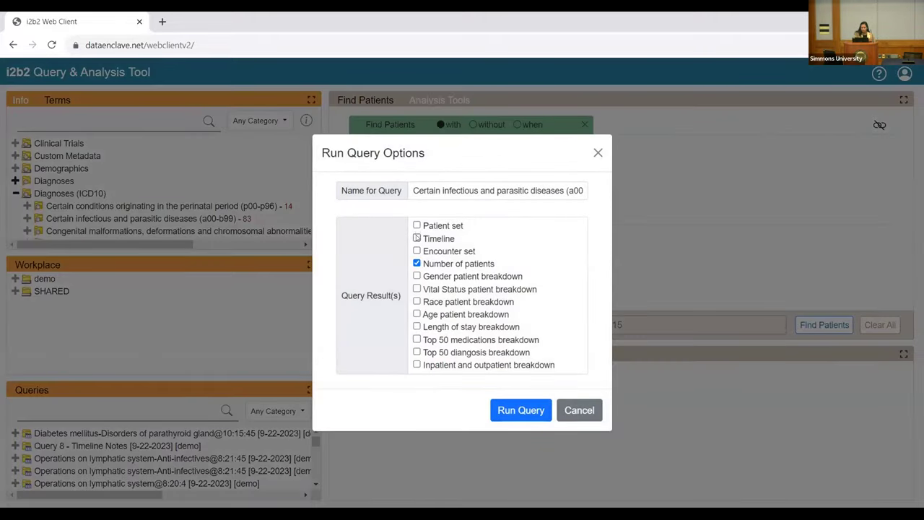
left_click(518, 410)
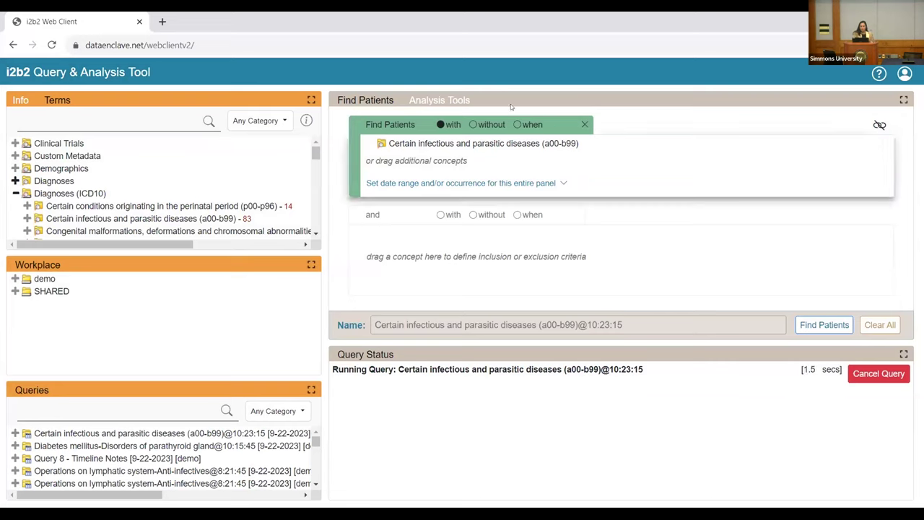
left_click(506, 102)
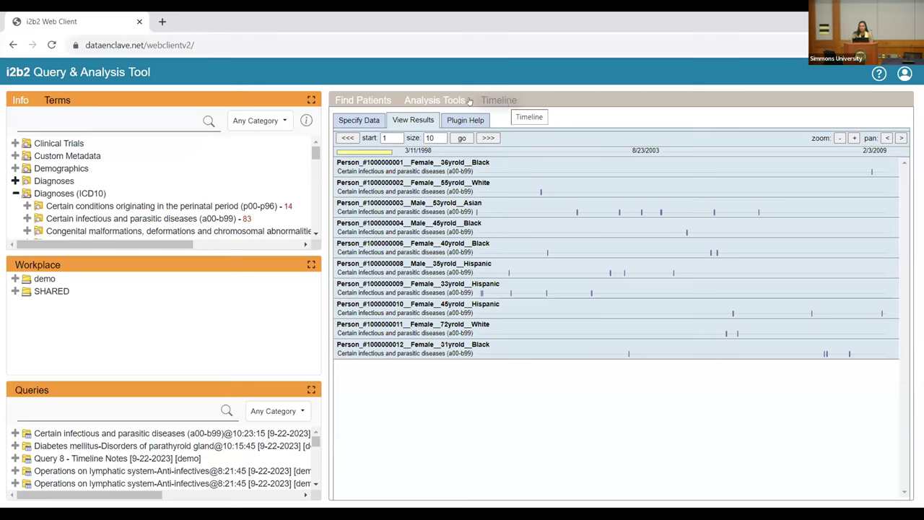
Step: Return to the 83-patient infectious diseases query and reopen its Run Query Options
left_click(371, 102)
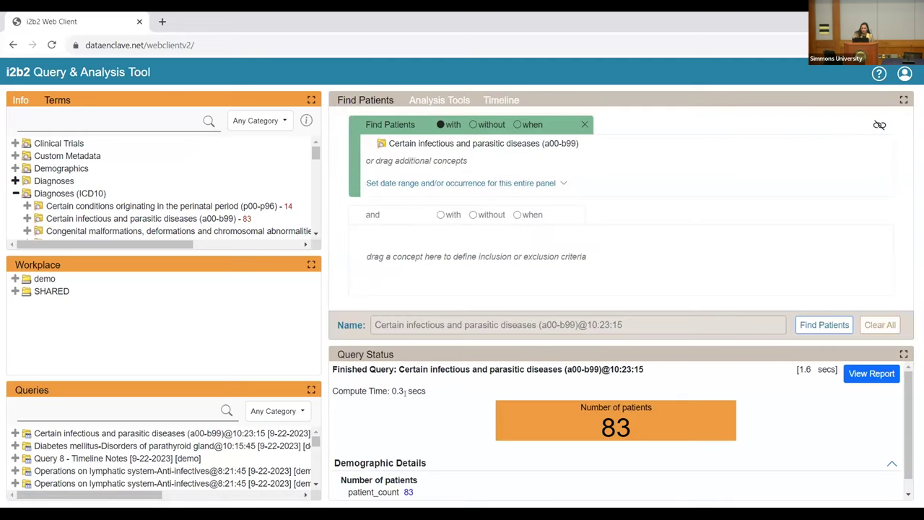
left_click(837, 323)
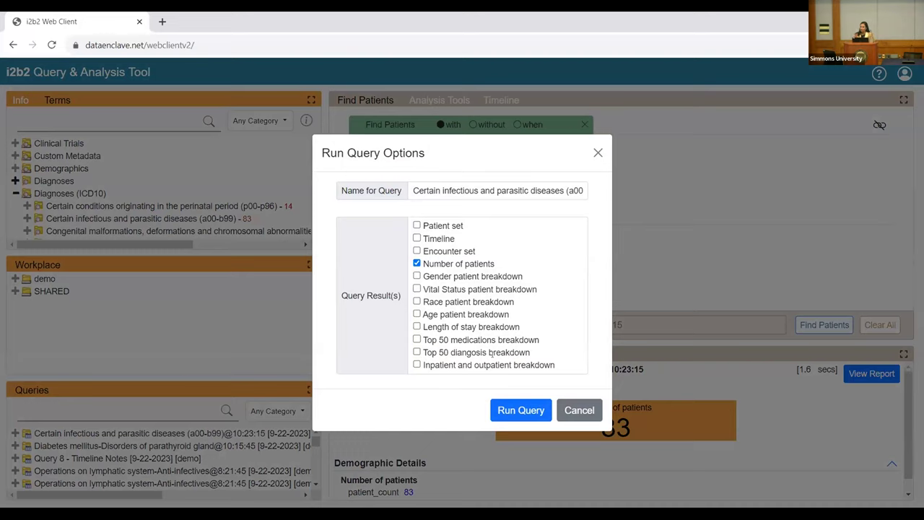
Step: Tick and untick Patient set, then close Run Query Options without rerunning
left_click(417, 225)
left_click(416, 225)
left_click(599, 153)
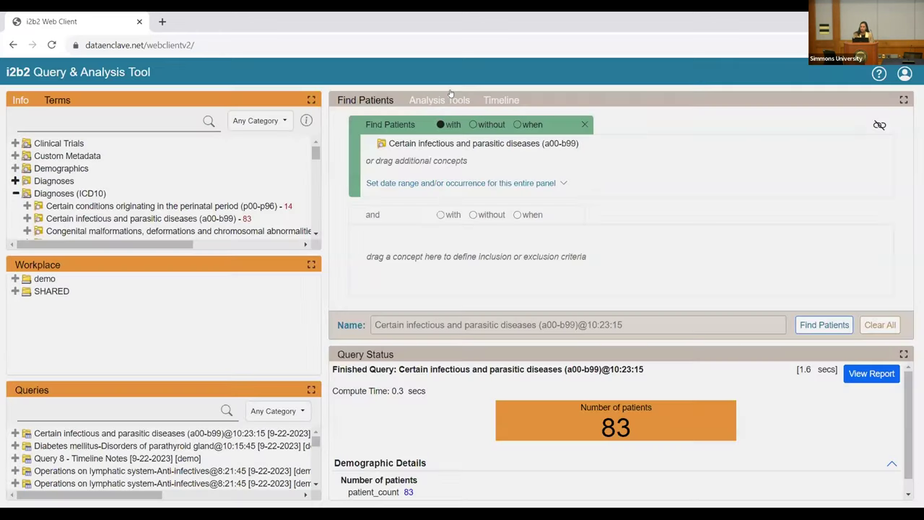
Step: Show the Analysis Tools plugin list and scroll down to Timeline
left_click(450, 102)
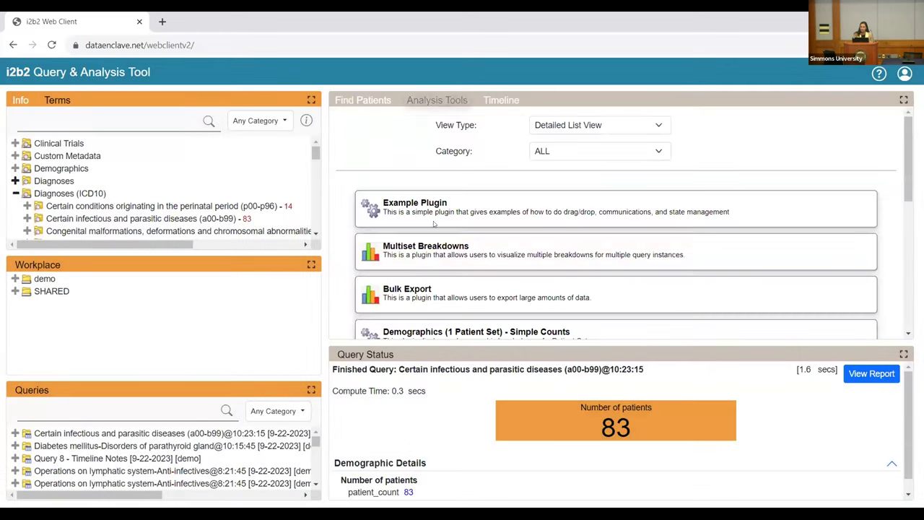
scroll(436, 263, "down", 1)
scroll(436, 269, "down", 1)
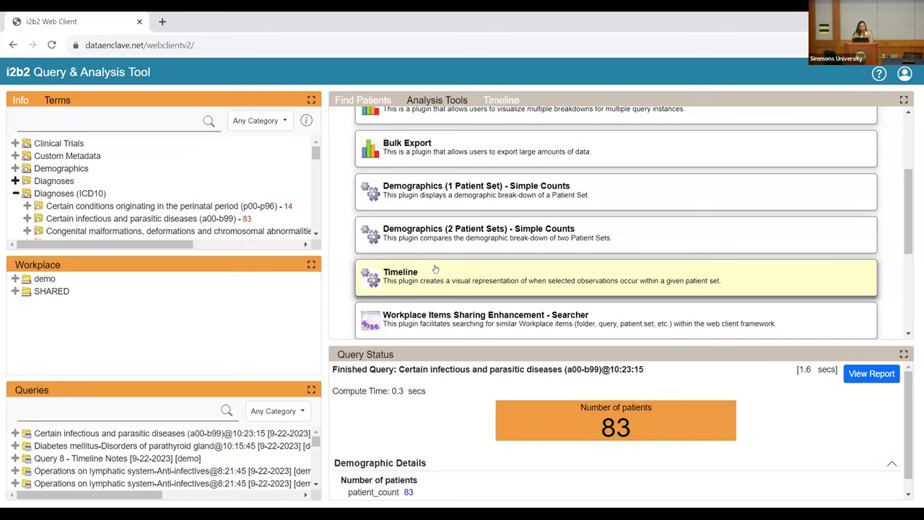
scroll(435, 269, "up", 3)
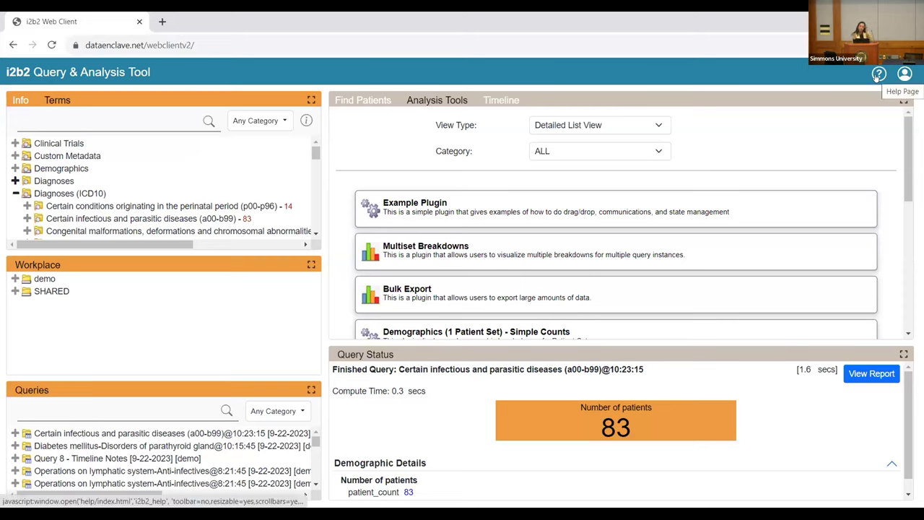
Step: Open the help PDF at '1.3 Adding an OR term' and scroll to '2. Webclient Layout'
left_click(878, 75)
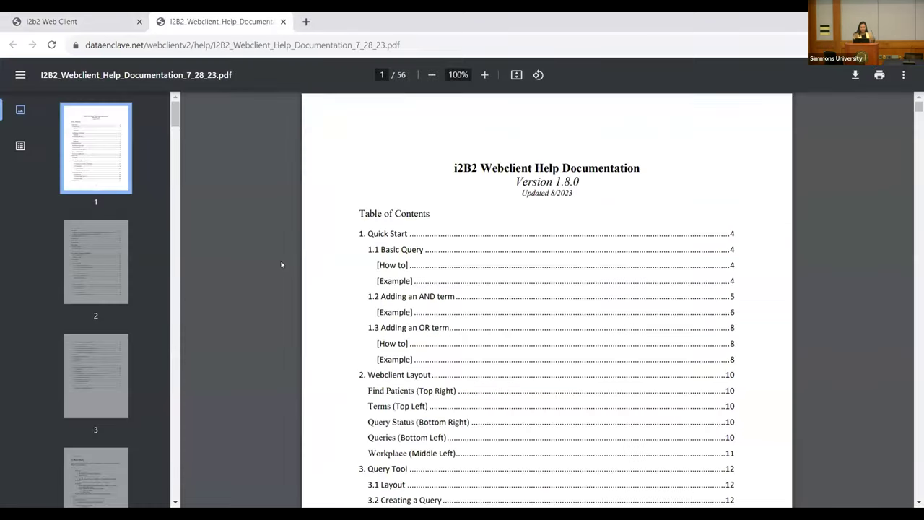
left_click(405, 329)
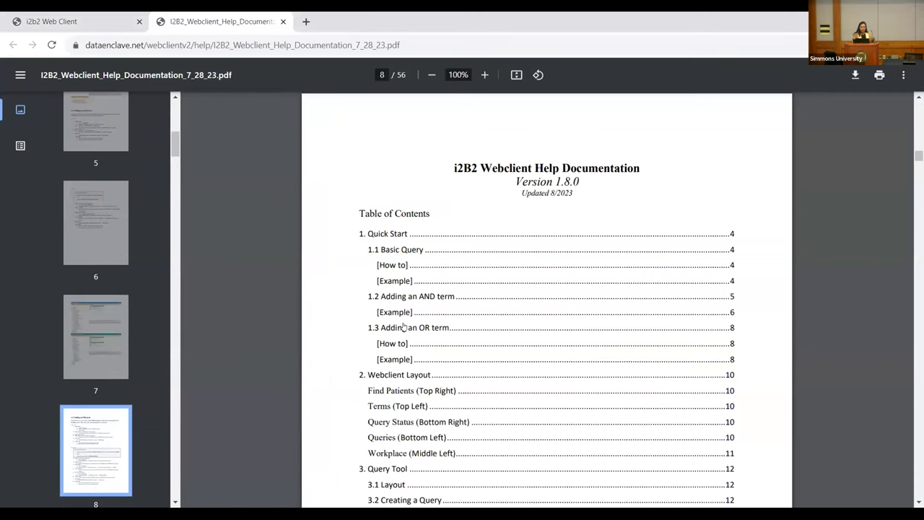
scroll(404, 327, "down", 15)
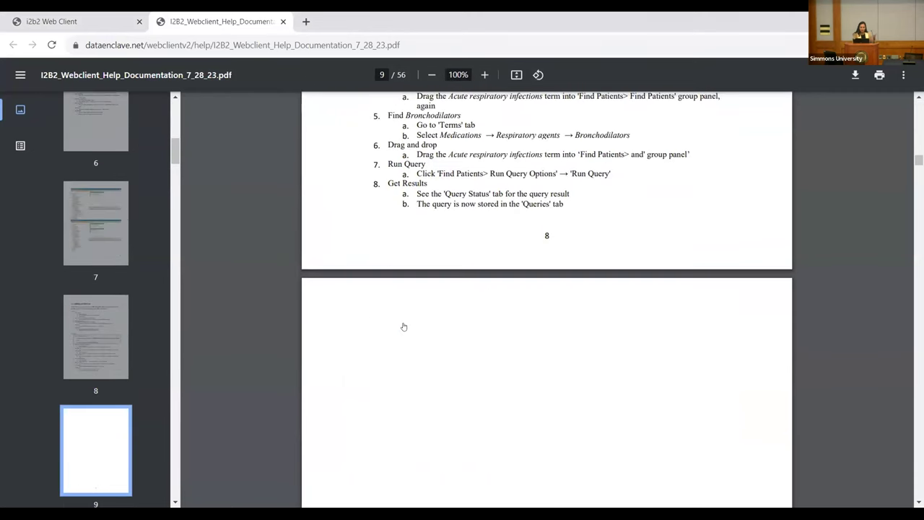
scroll(404, 326, "down", 5)
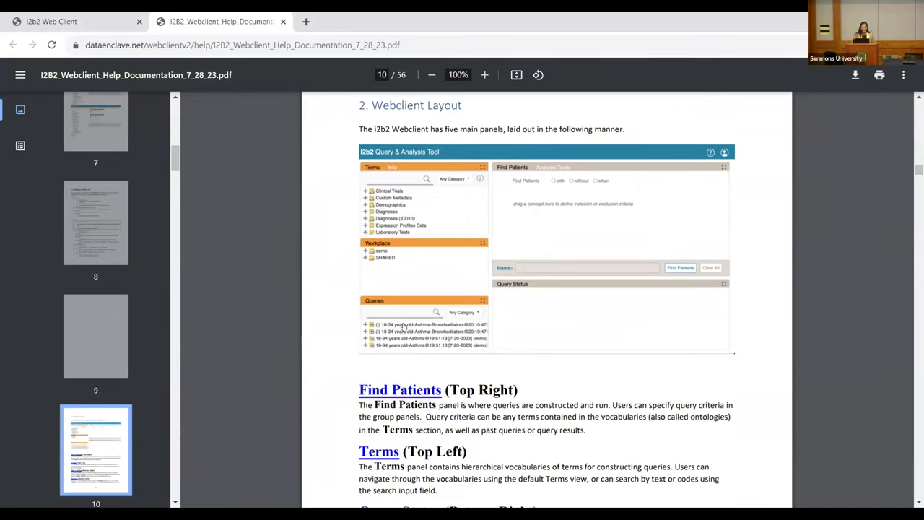
left_click(96, 23)
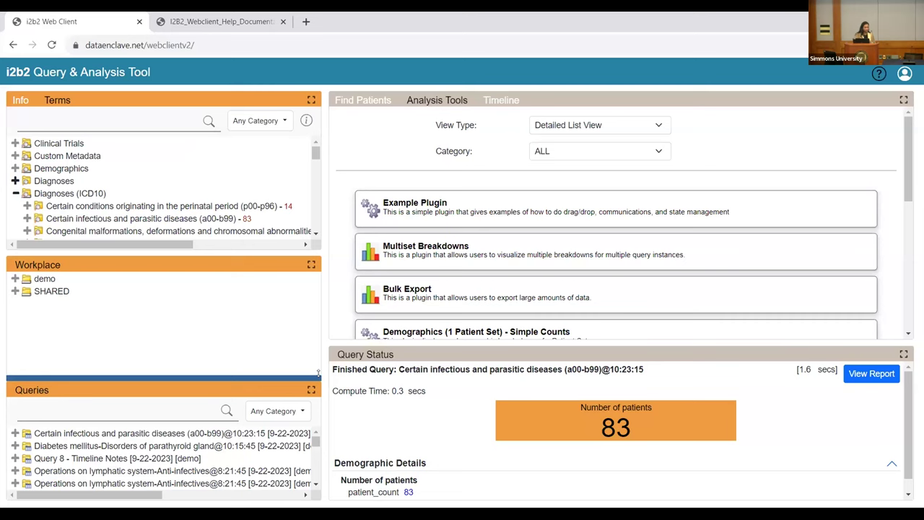
Step: Switch to Find Patients to show the a00-b99 query with its 83 patients
left_click(365, 100)
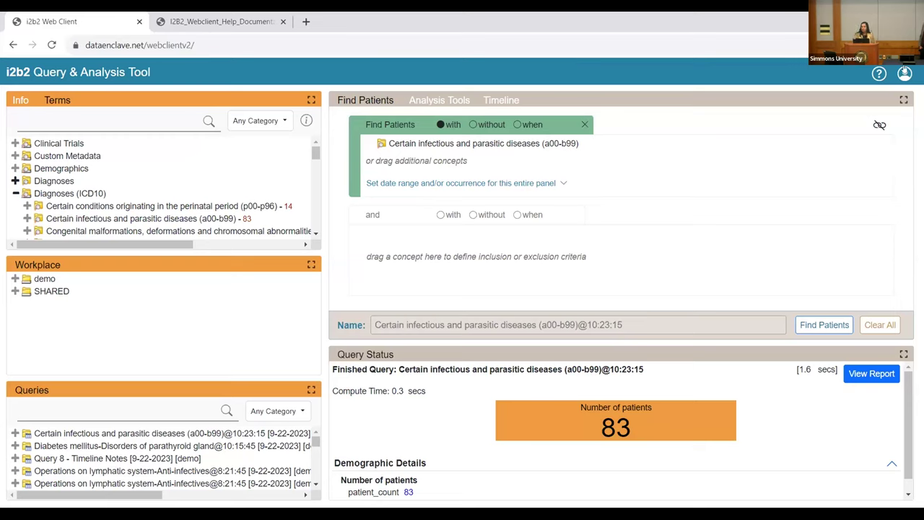
Step: Log out from the user menu, then follow the classic webclient 'here' link
left_click(905, 73)
left_click(854, 334)
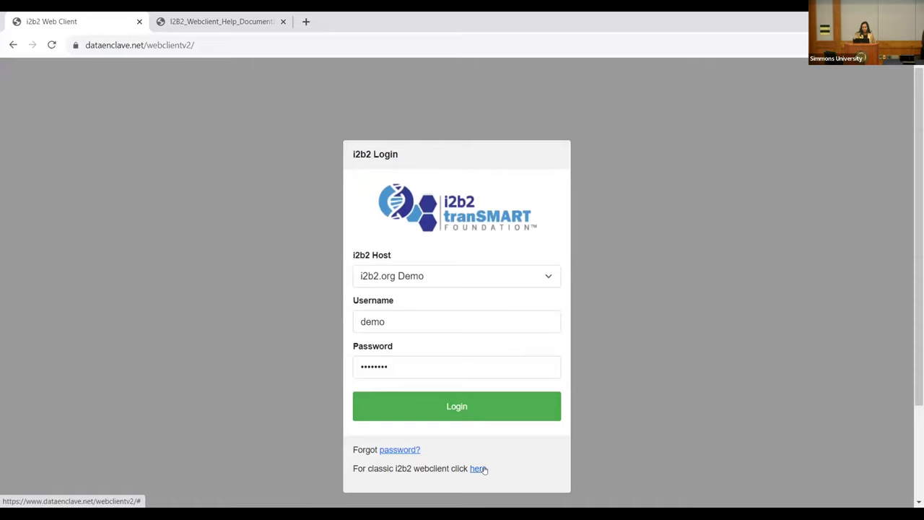
left_click(483, 470)
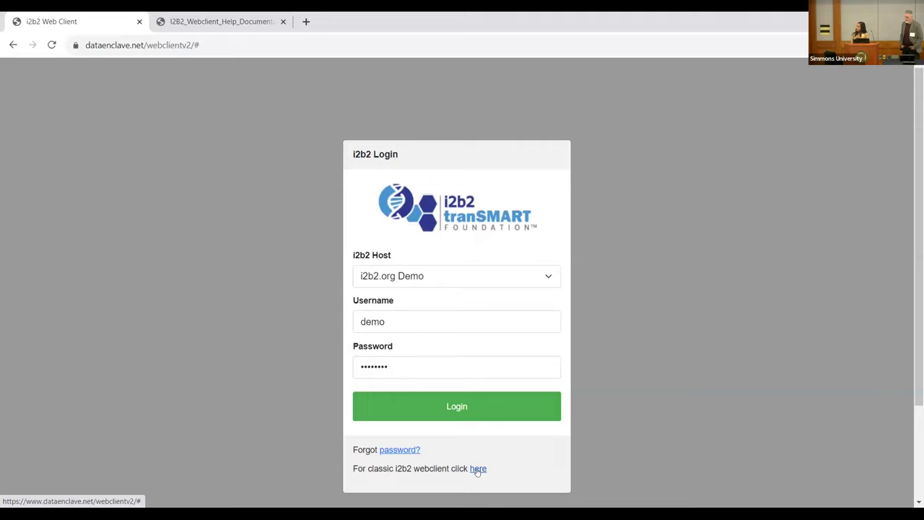
Step: Log back in, dismiss the password popup, and drop Diagnoses into the first panel
left_click(457, 407)
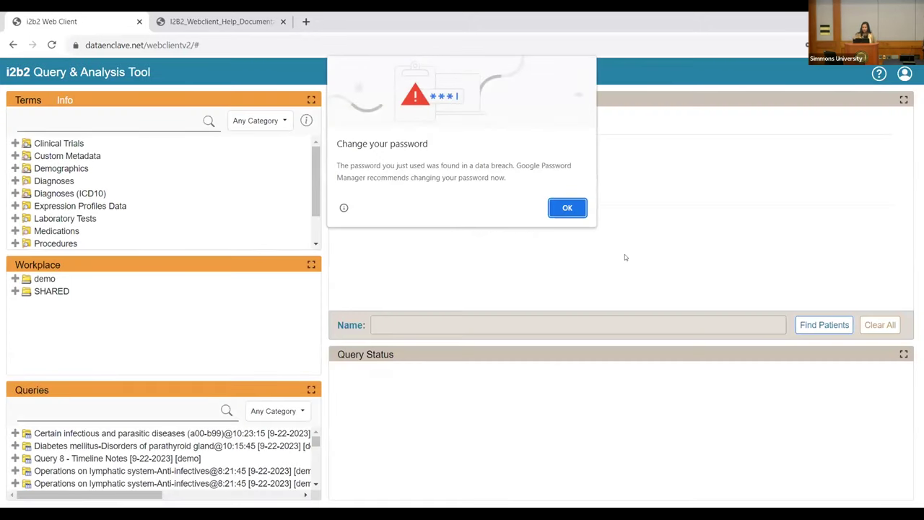
left_click(568, 208)
left_click_drag(61, 181, 432, 197)
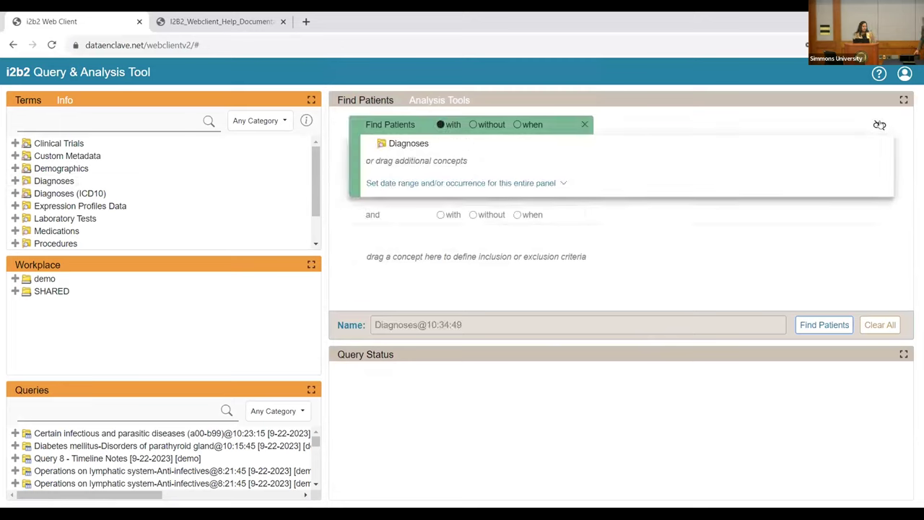
Step: Show the panel timing-link options, then load saved Query 5 -Capoten into the builder
left_click(880, 124)
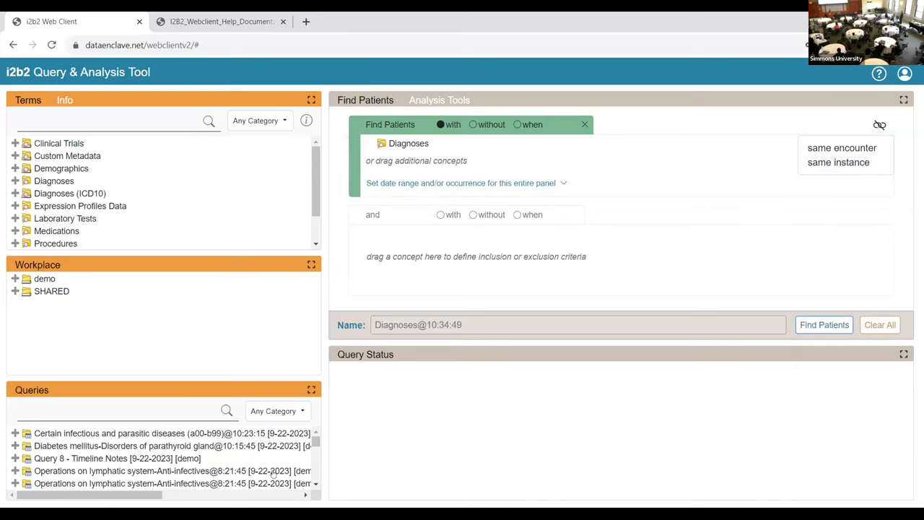
scroll(213, 464, "down", 3)
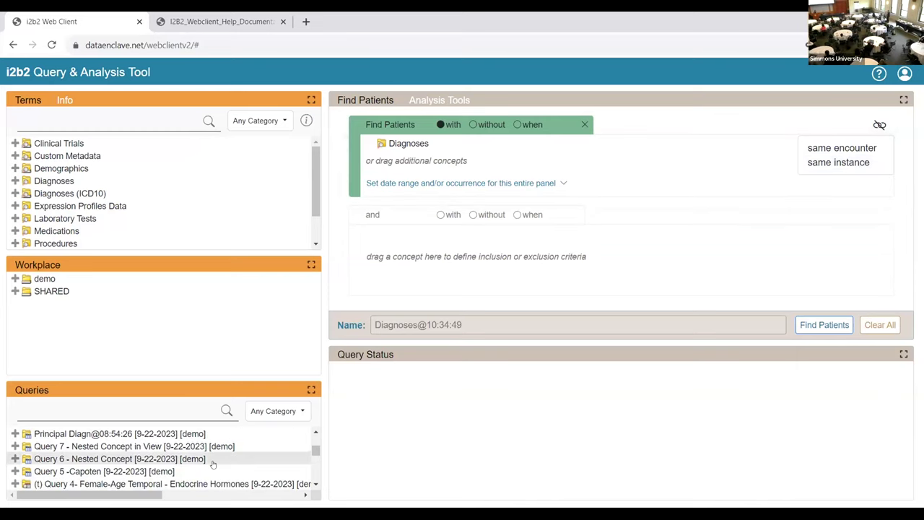
left_click_drag(143, 471, 452, 348)
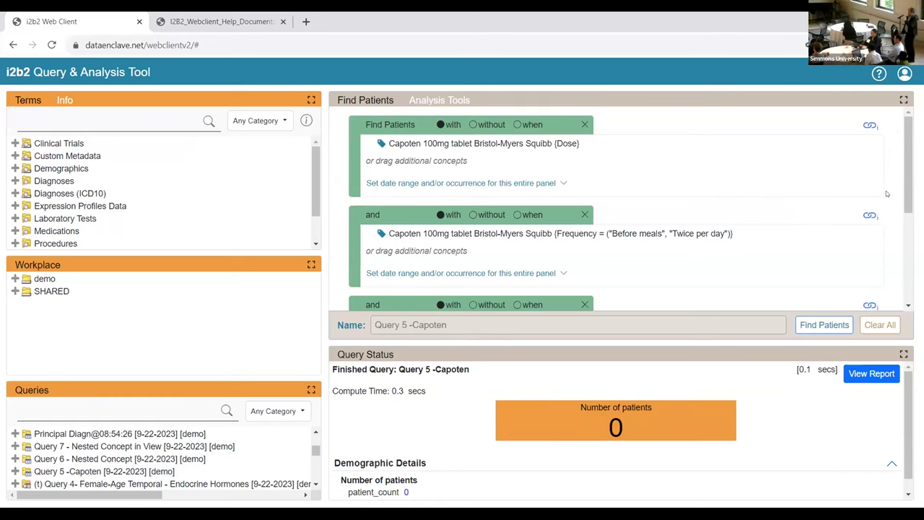
Step: Maximize the Find Patients query builder so all Capoten panels are visible
right_click(902, 102)
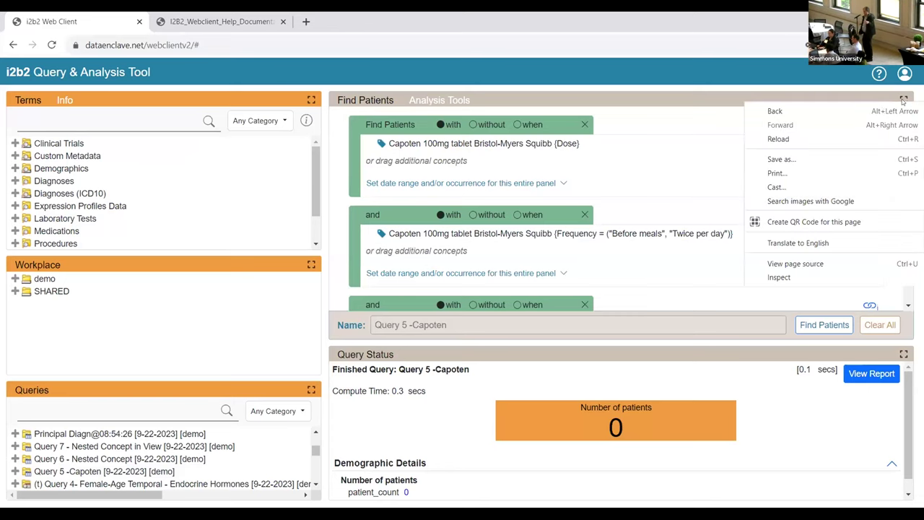
right_click(696, 119)
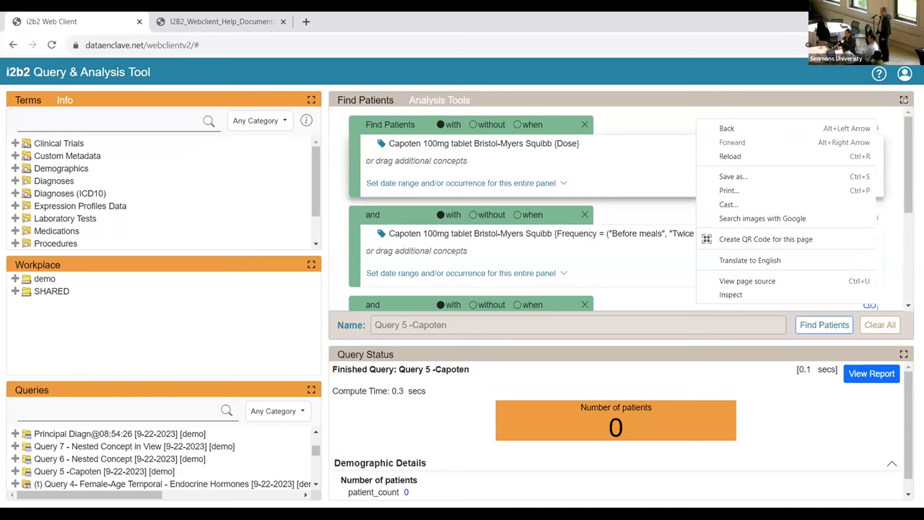
left_click(902, 101)
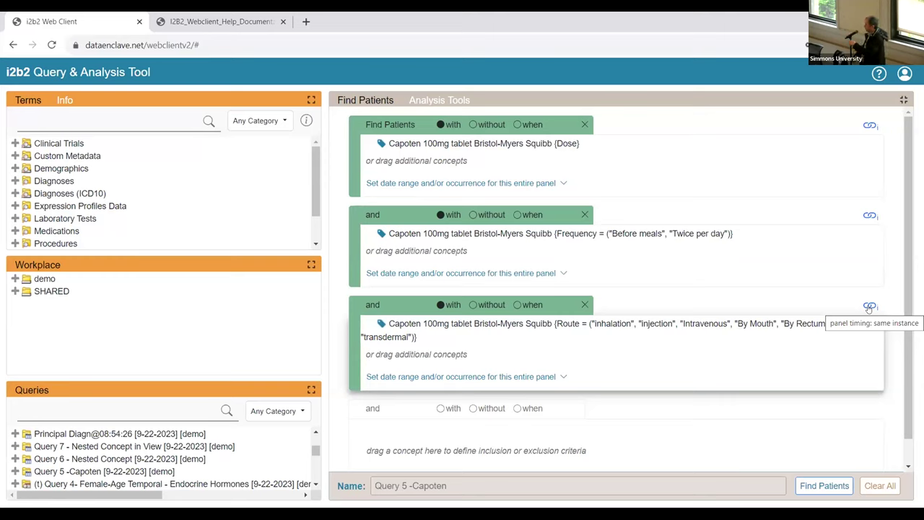
Step: Open the third Capoten Route panel's link menu showing same encounter, same instance, and unlink
left_click(870, 308)
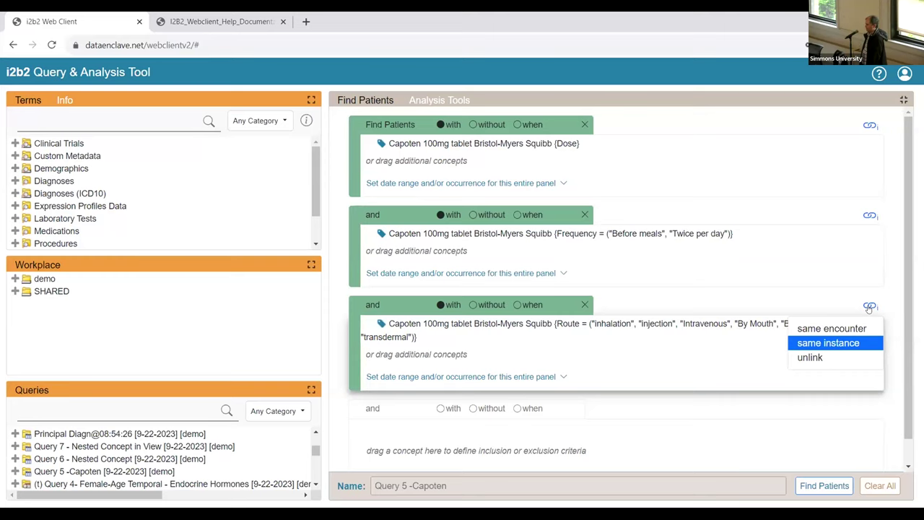